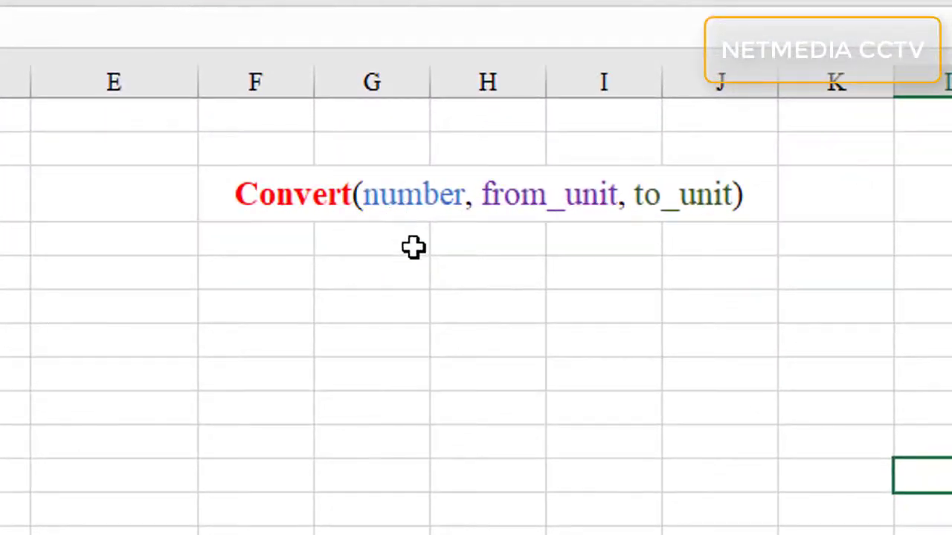
- Enter the header 'Số lượng' in cell C5
{"action": "left_click", "coordinate": [430, 195]}
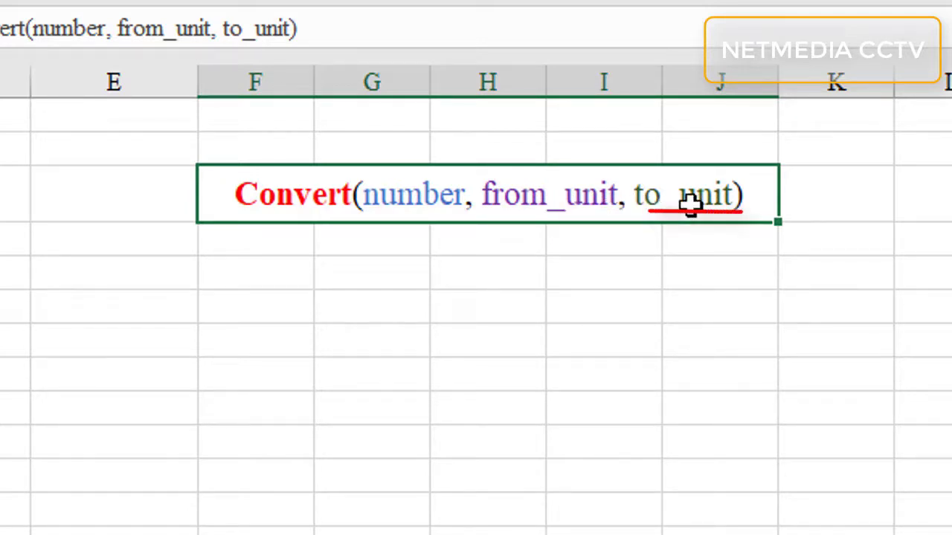
{"action": "left_click", "coordinate": [406, 336]}
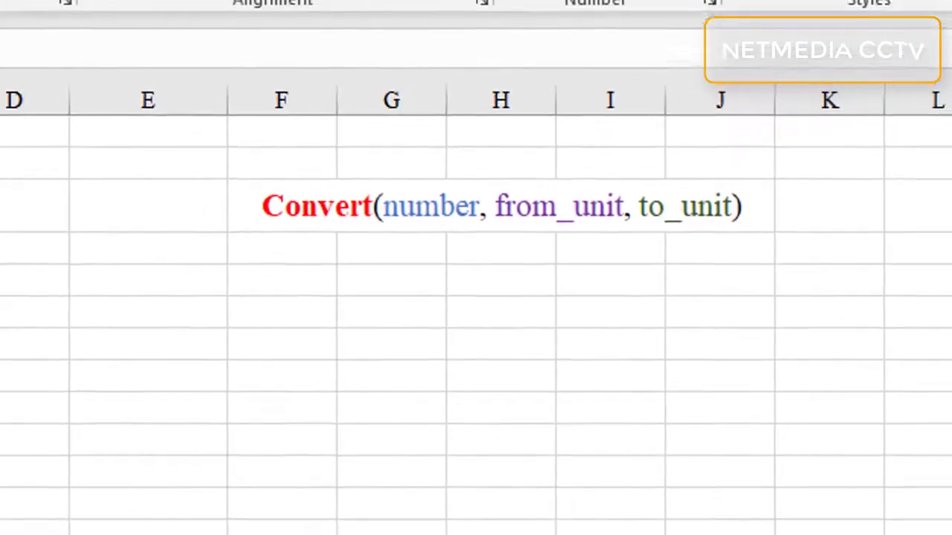
{"action": "left_click", "coordinate": [64, 308]}
{"action": "type", "text": "Số"}
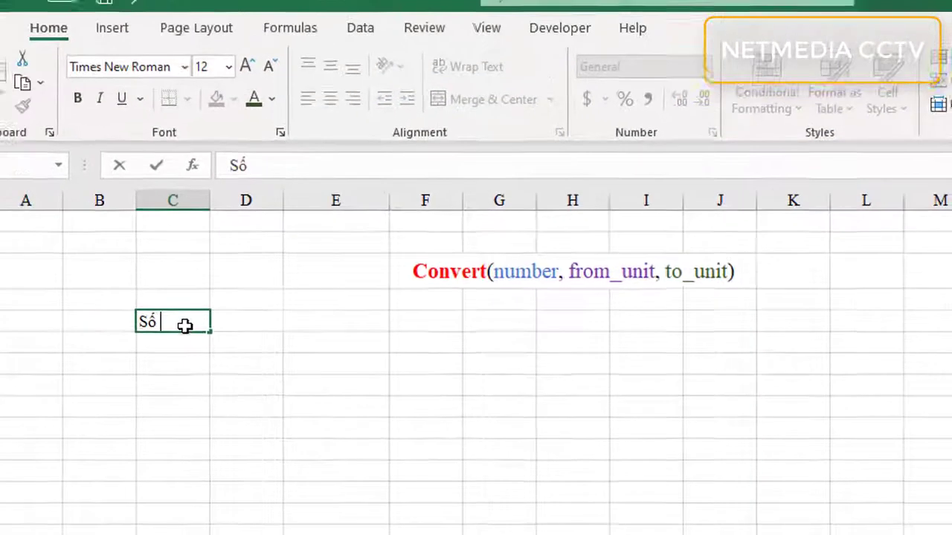
{"action": "type", "text": " lương"}
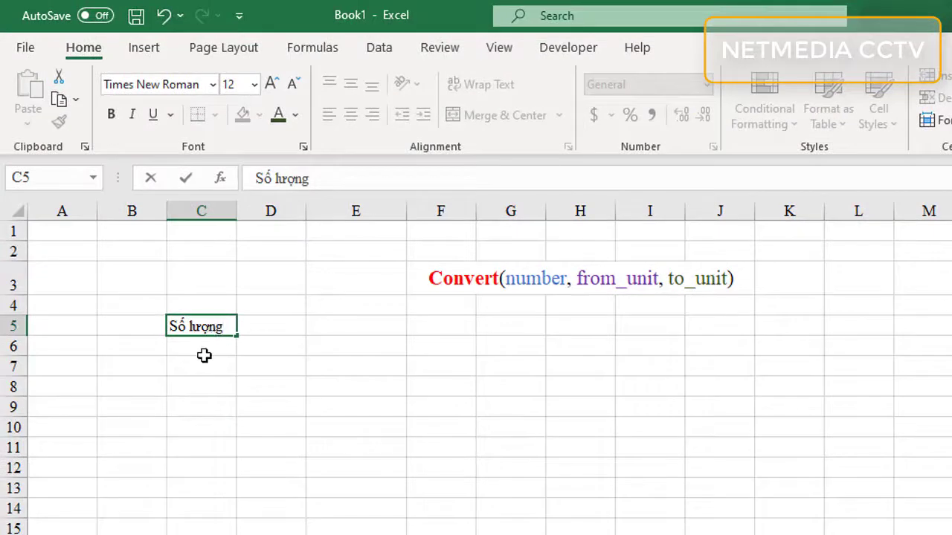
{"action": "left_click", "coordinate": [274, 327]}
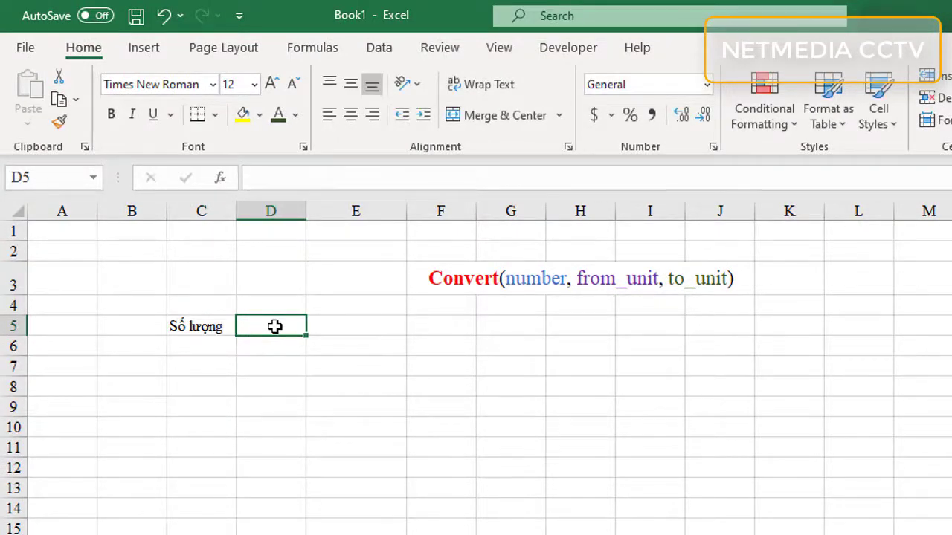
- Enter 'Chuyển đổi đơn vị' in D5 and widen column D to fit it
{"action": "type", "text": "Chuyên"}
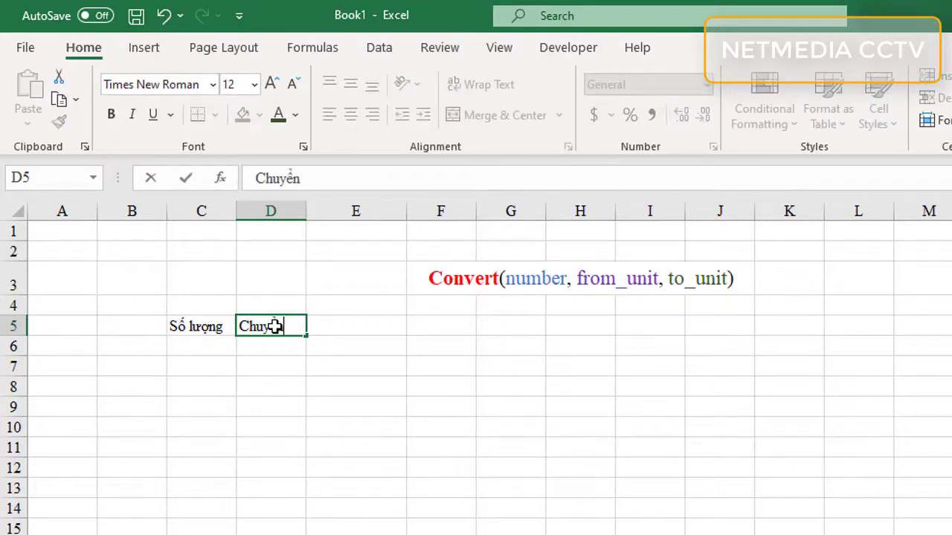
{"action": "type", "text": " đổiđ"}
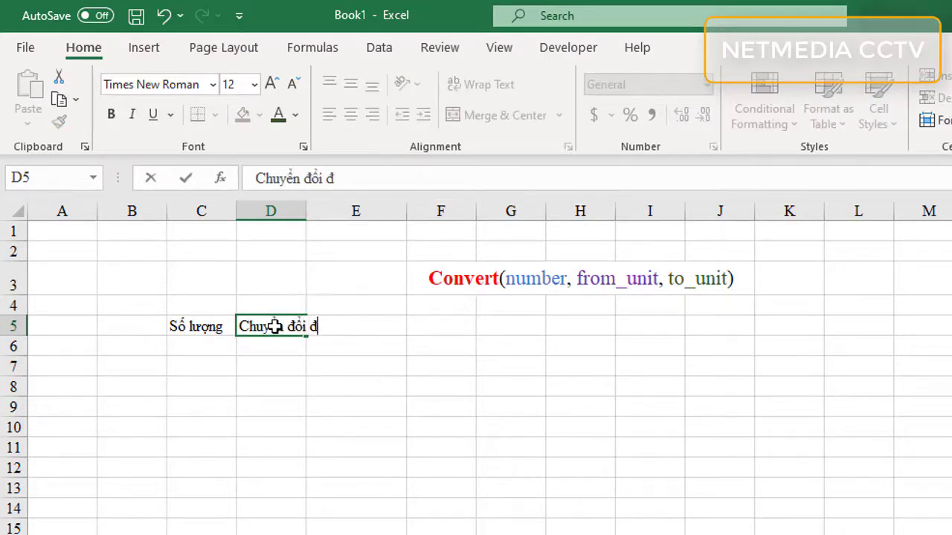
{"action": "type", "text": "ơn vi"}
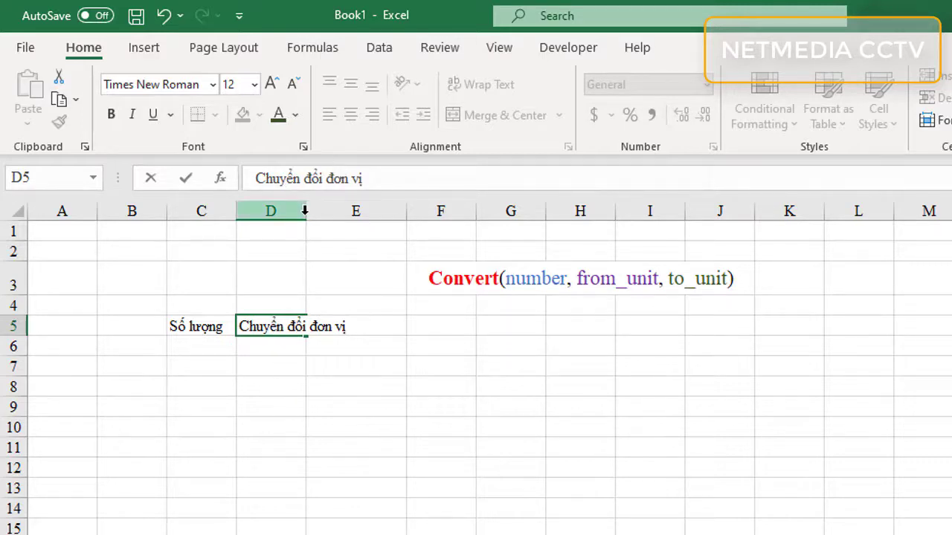
{"action": "left_click", "coordinate": [287, 282]}
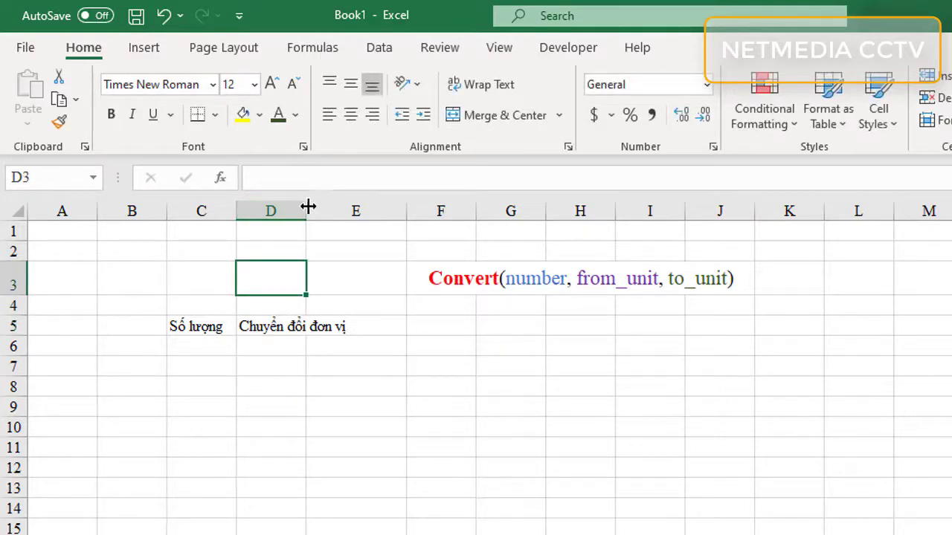
{"action": "left_click_drag", "start_coordinate": [306, 211], "coordinate": [371, 211]}
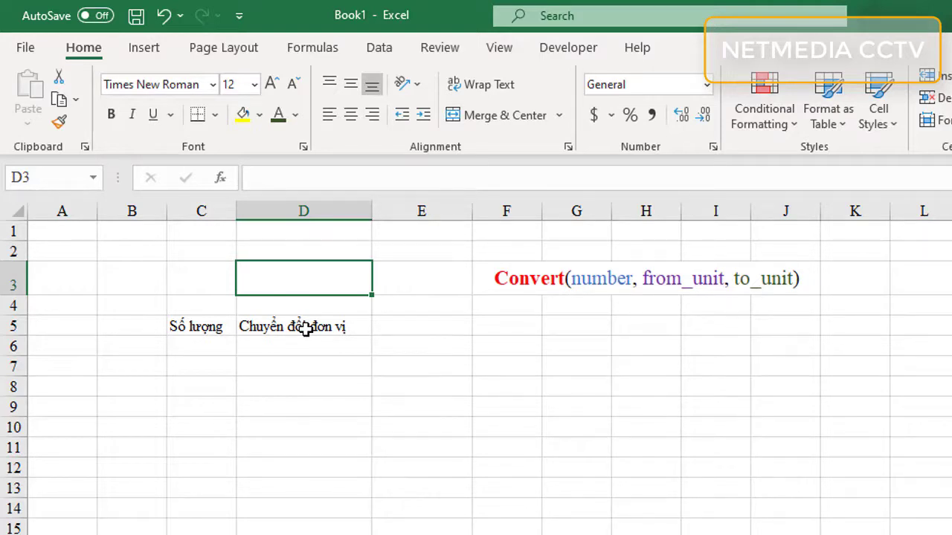
- Enter the quantity 100 in C6 and centre it horizontally
{"action": "left_click", "coordinate": [204, 349]}
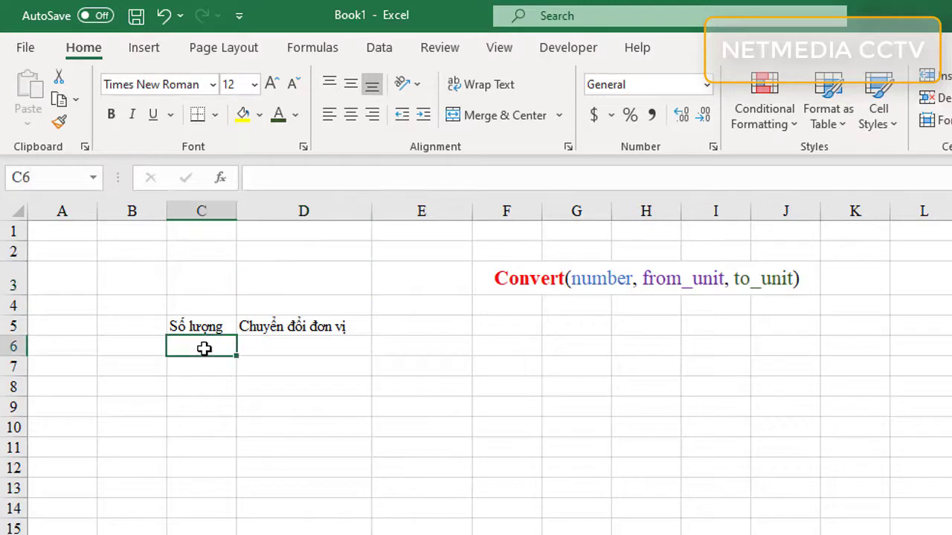
{"action": "type", "text": "100"}
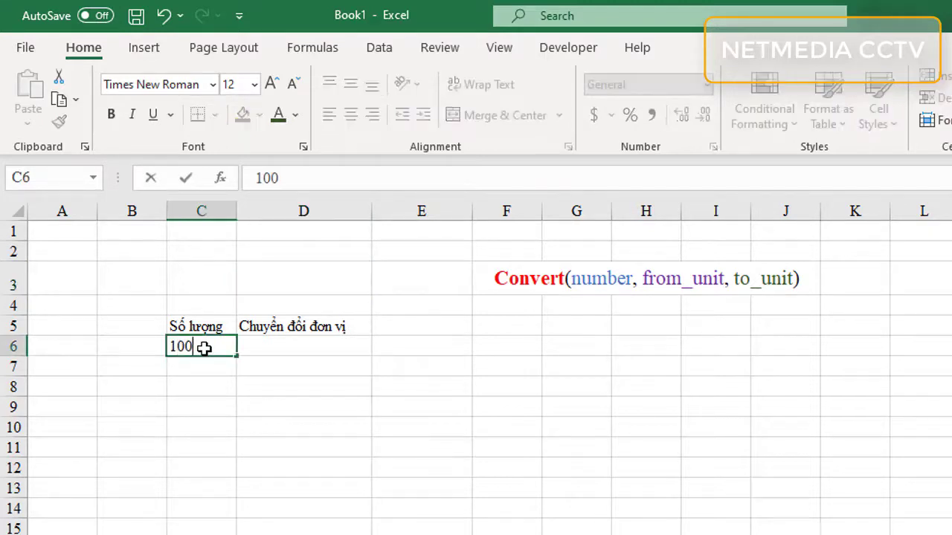
{"action": "left_click", "coordinate": [215, 446]}
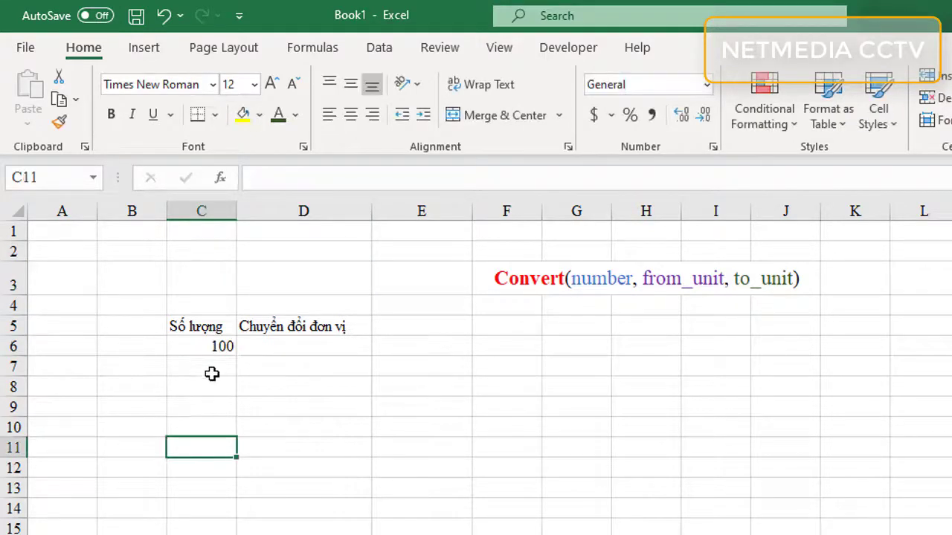
{"action": "left_click", "coordinate": [215, 345]}
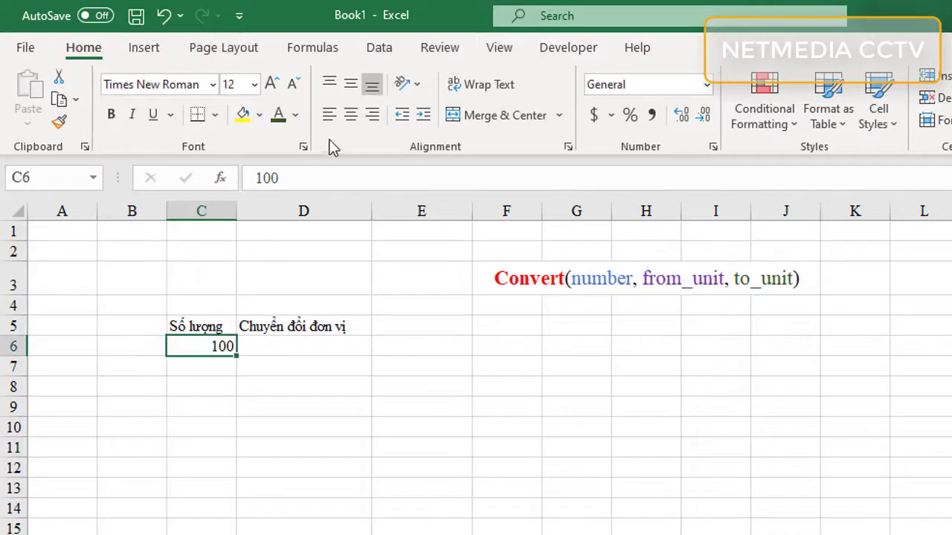
{"action": "left_click", "coordinate": [349, 116]}
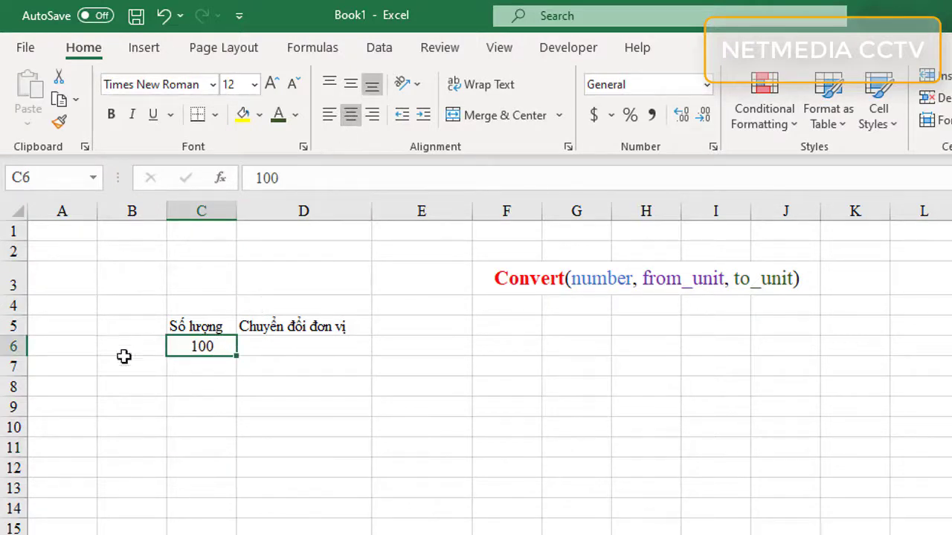
- Make row 5 taller and format headers C5:D5 red, size 13, centred both ways
{"action": "left_click_drag", "start_coordinate": [13, 335], "coordinate": [14, 349]}
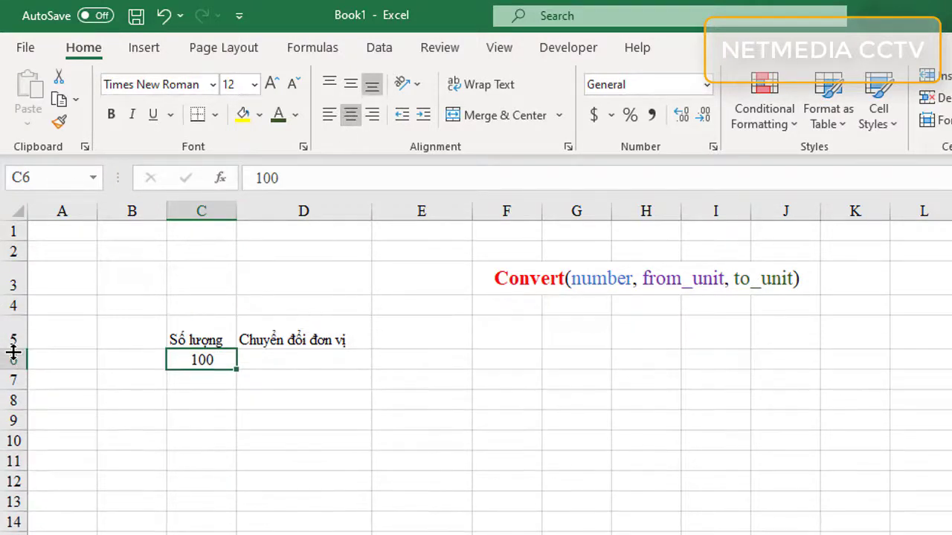
{"action": "left_click_drag", "start_coordinate": [199, 331], "coordinate": [278, 342]}
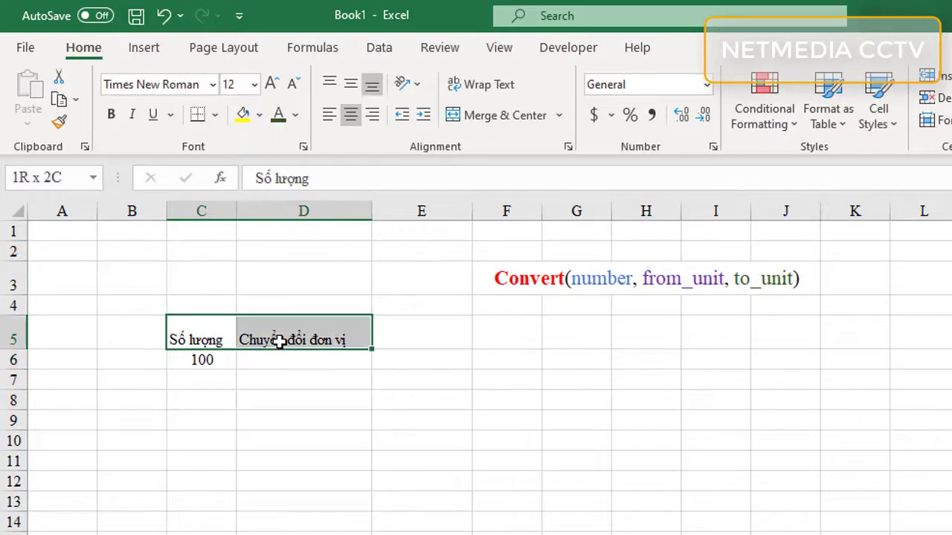
{"action": "left_click", "coordinate": [351, 88]}
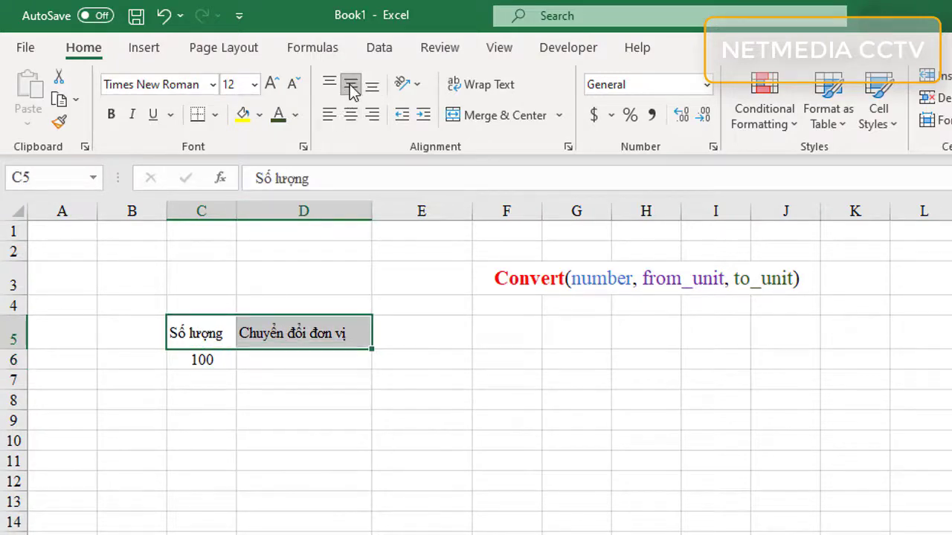
{"action": "left_click", "coordinate": [295, 116]}
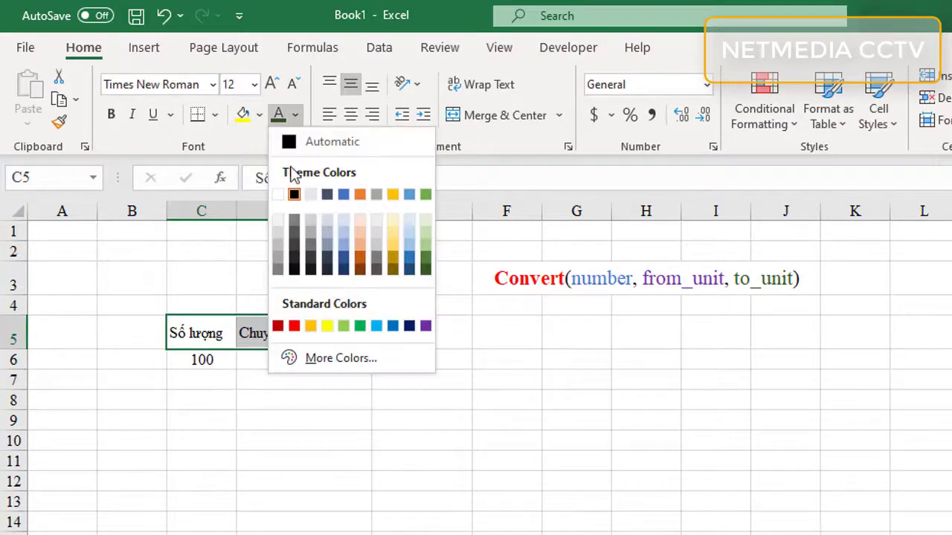
{"action": "left_click", "coordinate": [294, 327]}
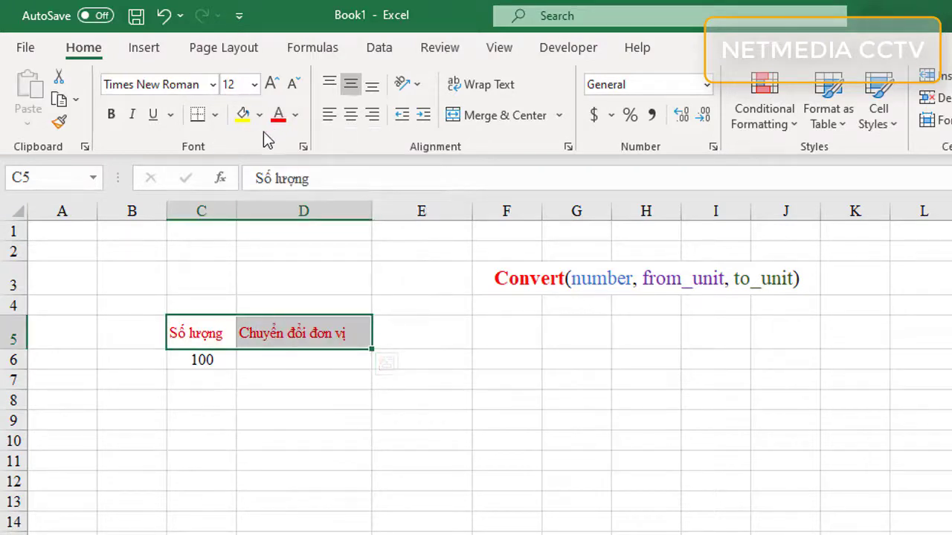
{"action": "left_click", "coordinate": [239, 87]}
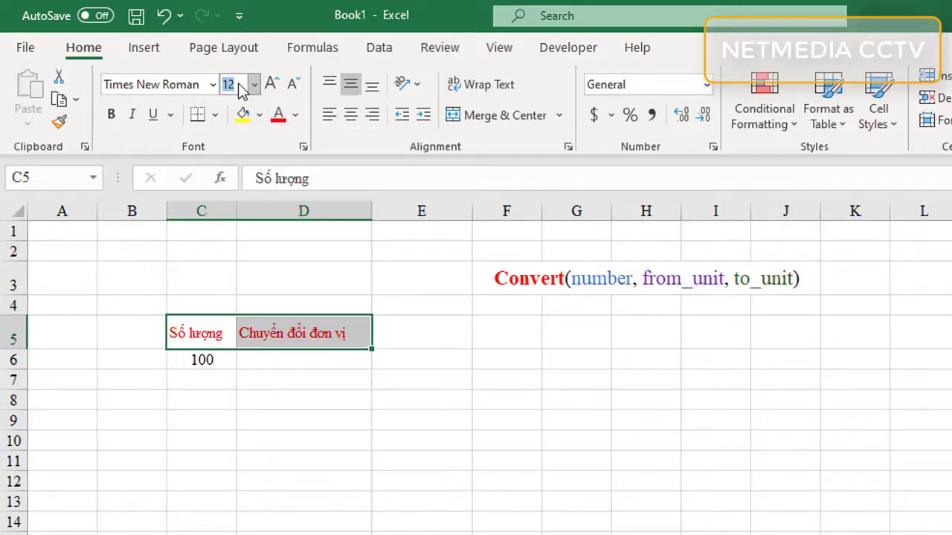
{"action": "type", "text": "1"}
{"action": "key", "text": "Return"}
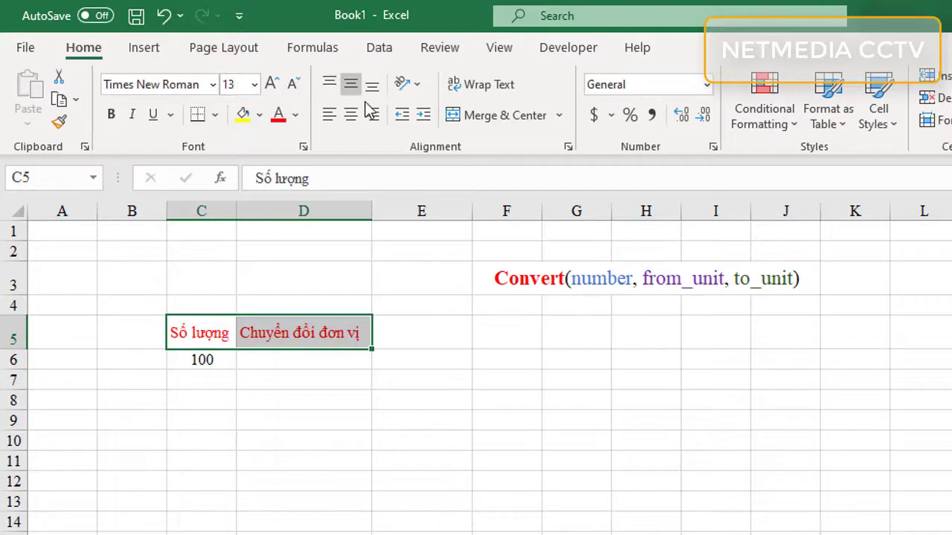
{"action": "left_click", "coordinate": [356, 119]}
{"action": "left_click", "coordinate": [297, 440]}
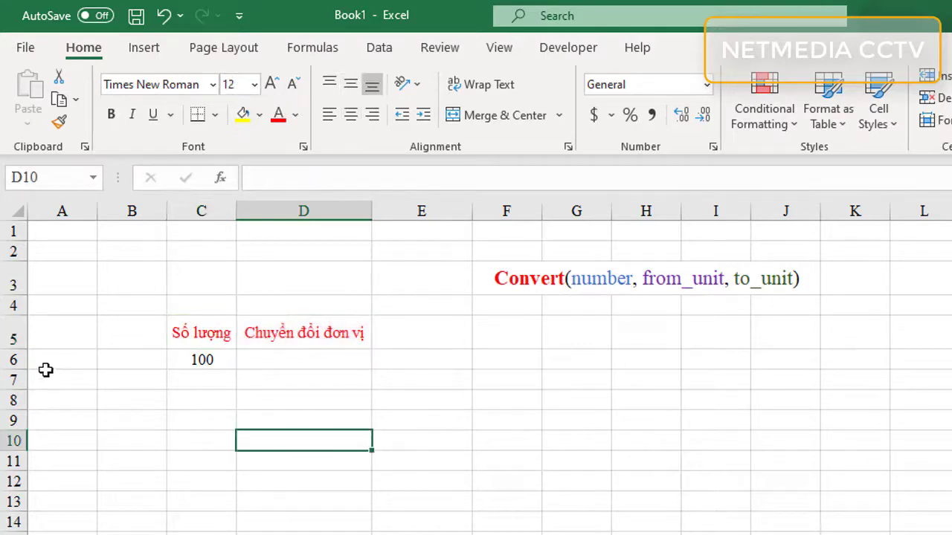
- Make row 6 taller and vertically centre cells A6:D6
{"action": "left_click_drag", "start_coordinate": [22, 369], "coordinate": [22, 377]}
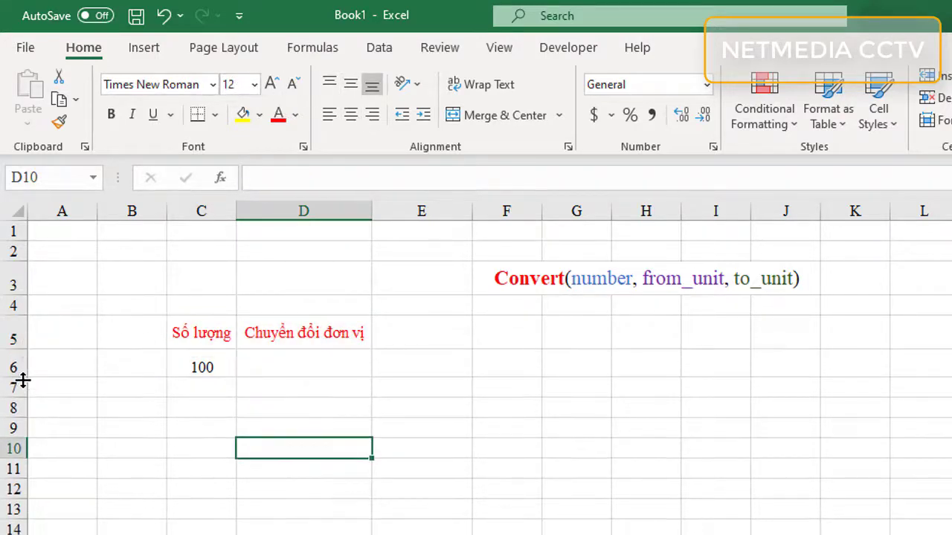
{"action": "left_click_drag", "start_coordinate": [81, 365], "coordinate": [287, 367]}
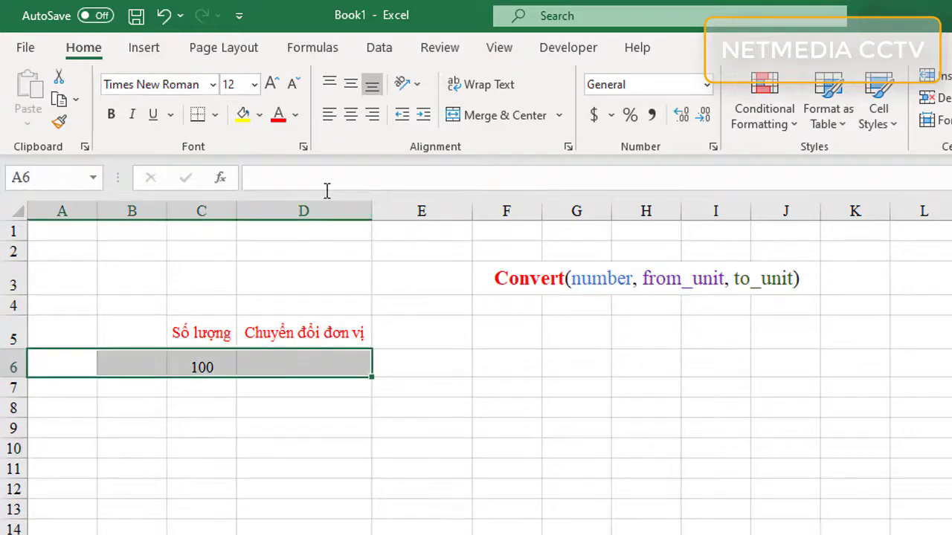
{"action": "left_click", "coordinate": [358, 89]}
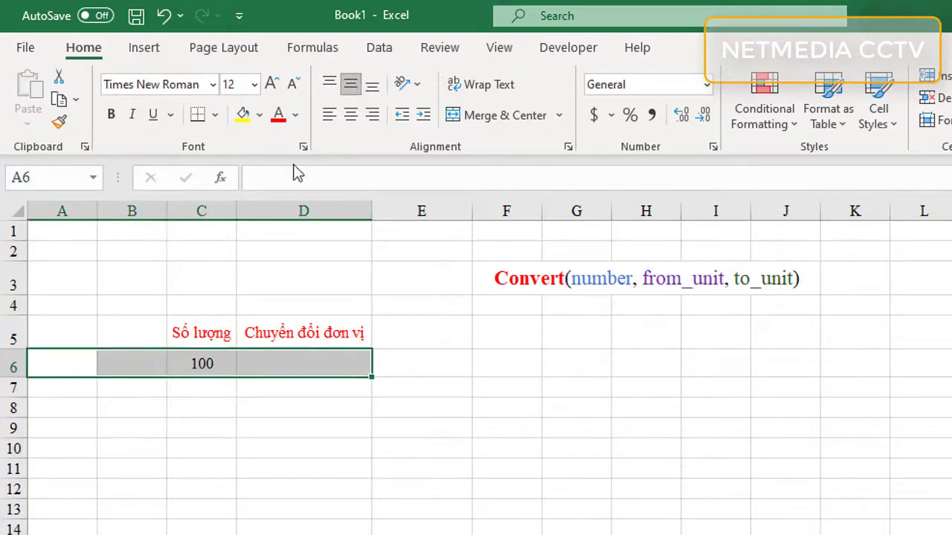
{"action": "left_click", "coordinate": [80, 428]}
{"action": "left_click", "coordinate": [288, 360]}
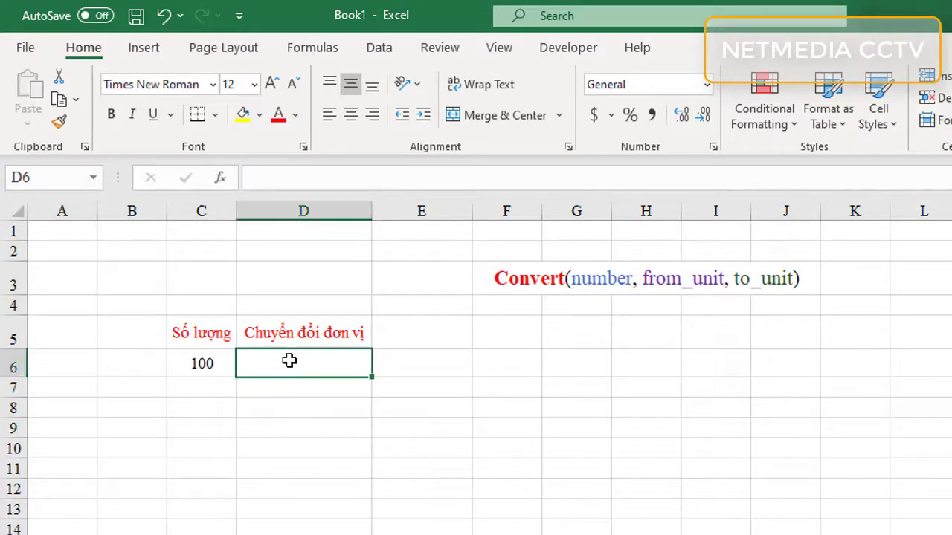
- Begin typing =CONVERT( in D6 with C6 as the number argument
{"action": "type", "text": "="}
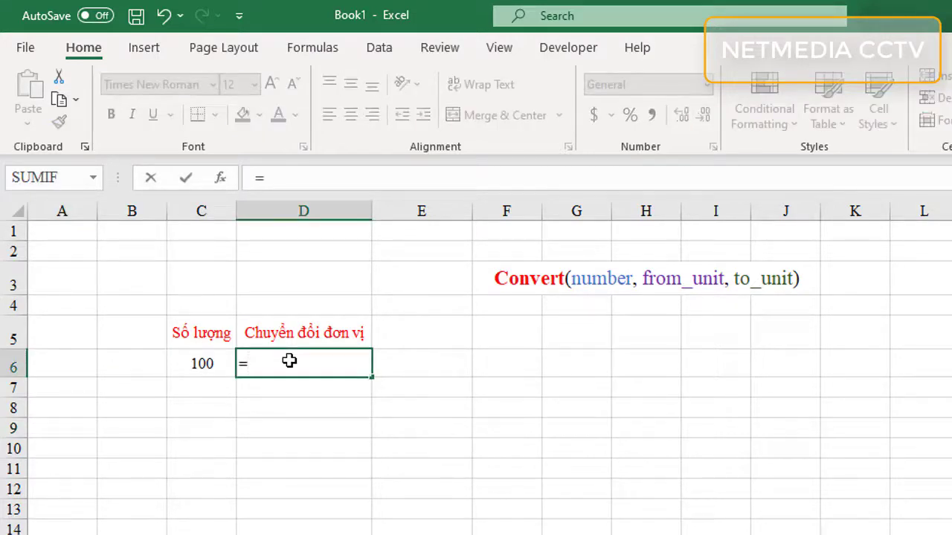
{"action": "type", "text": "co"}
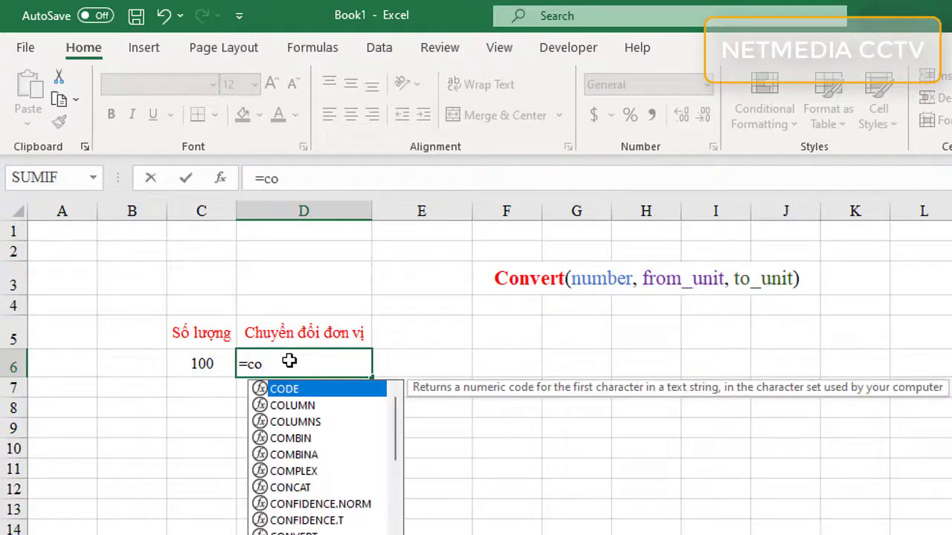
{"action": "type", "text": "nve"}
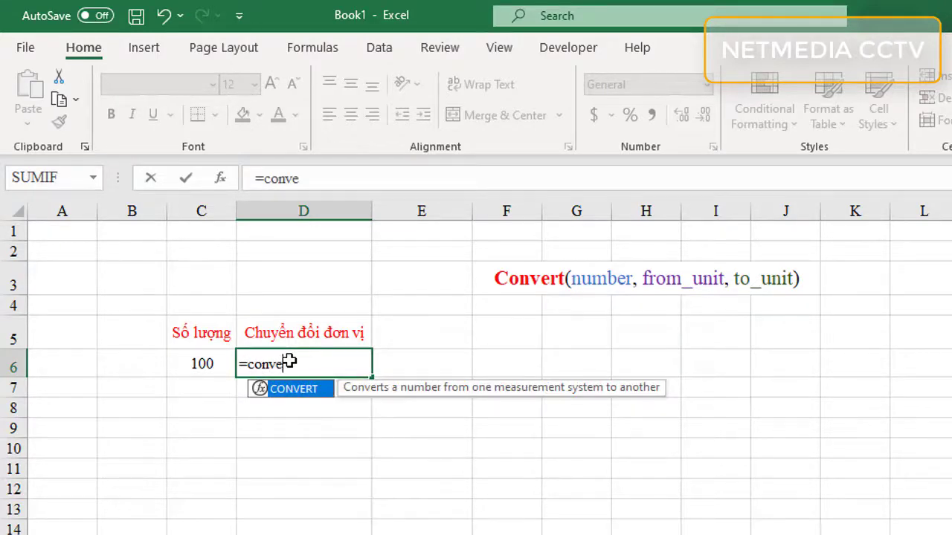
{"action": "type", "text": "rt"}
{"action": "type", "text": "("}
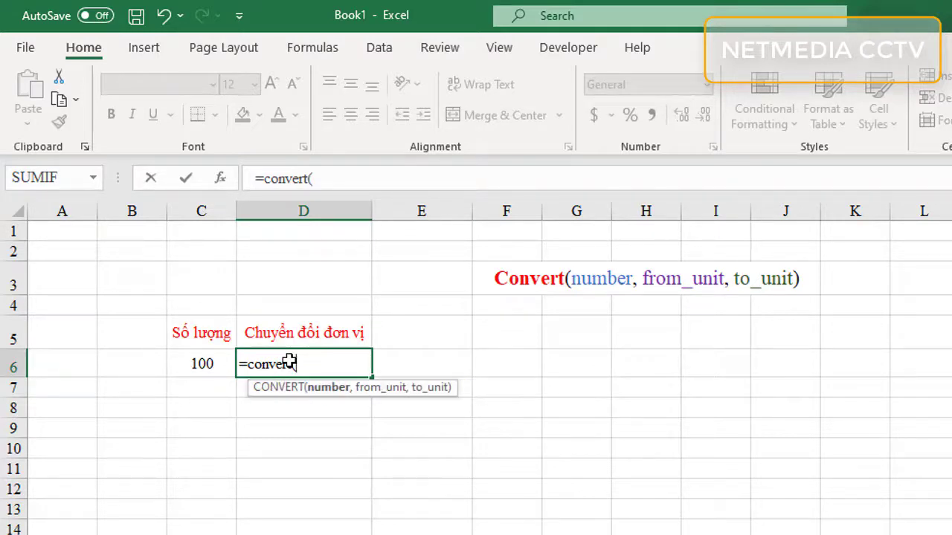
{"action": "left_click", "coordinate": [203, 365]}
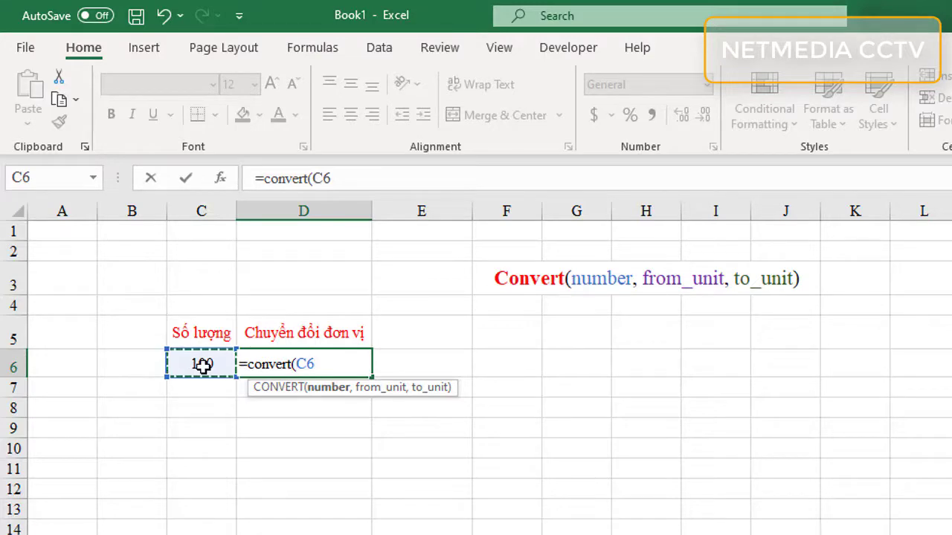
{"action": "type", "text": ","}
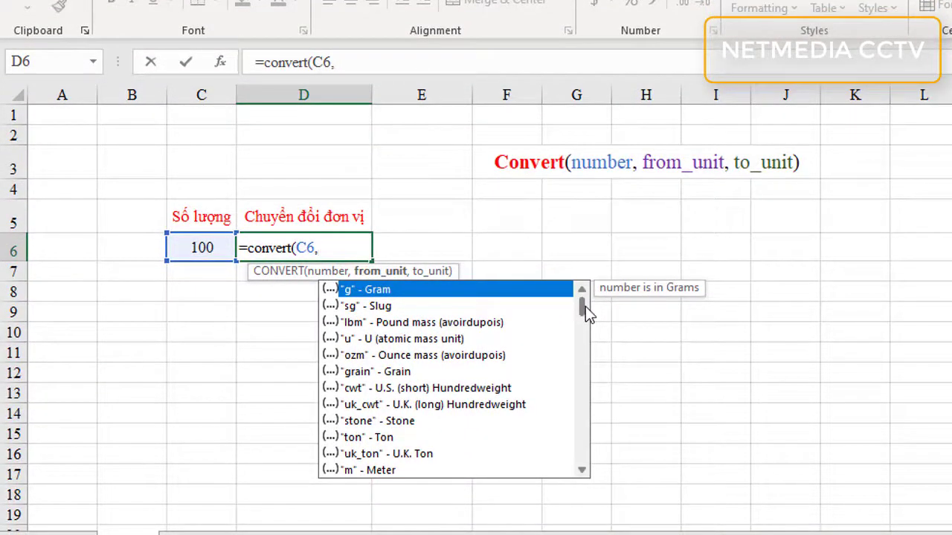
- Finish D6 as =CONVERT(C6,"l","gal"), turning 100 litres into 26.41720524 gallons
{"action": "left_click_drag", "start_coordinate": [586, 306], "coordinate": [584, 355]}
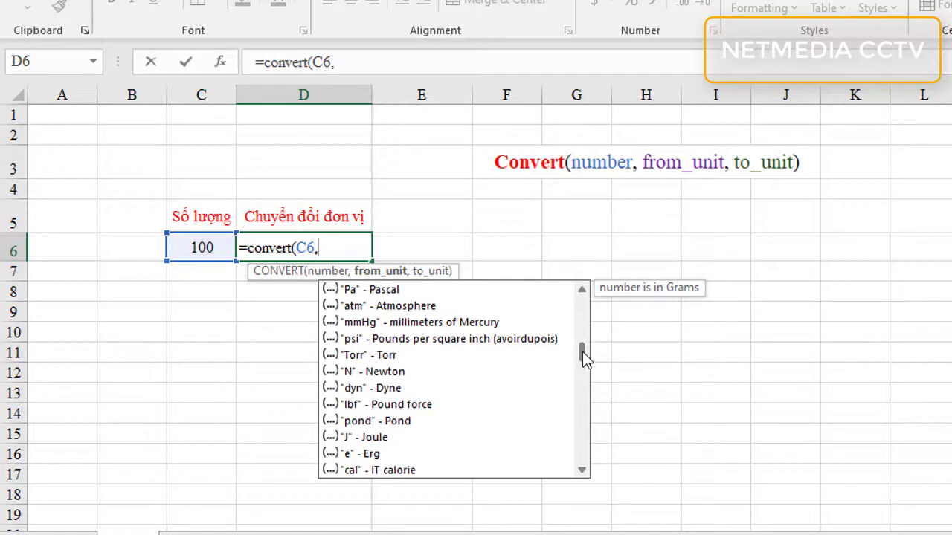
{"action": "type", "text": "l"}
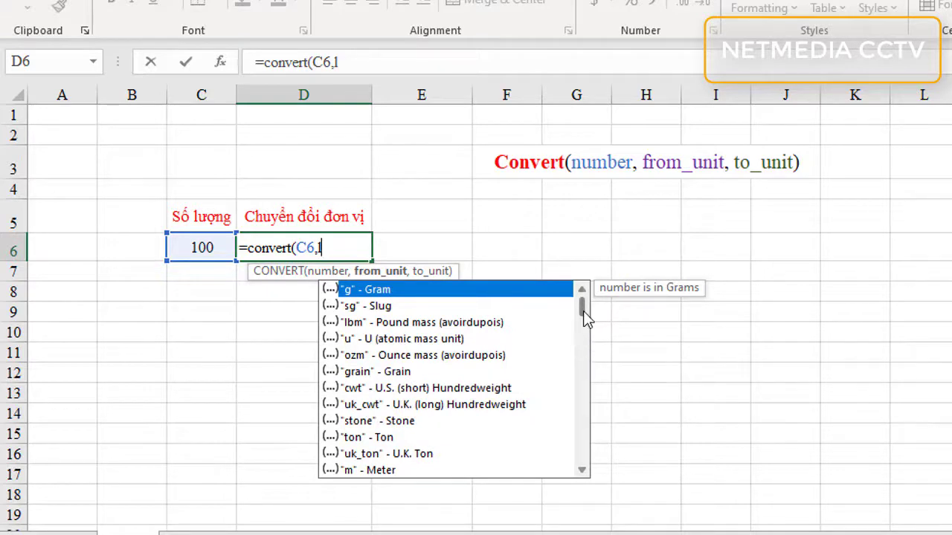
{"action": "left_click_drag", "start_coordinate": [583, 311], "coordinate": [584, 404]}
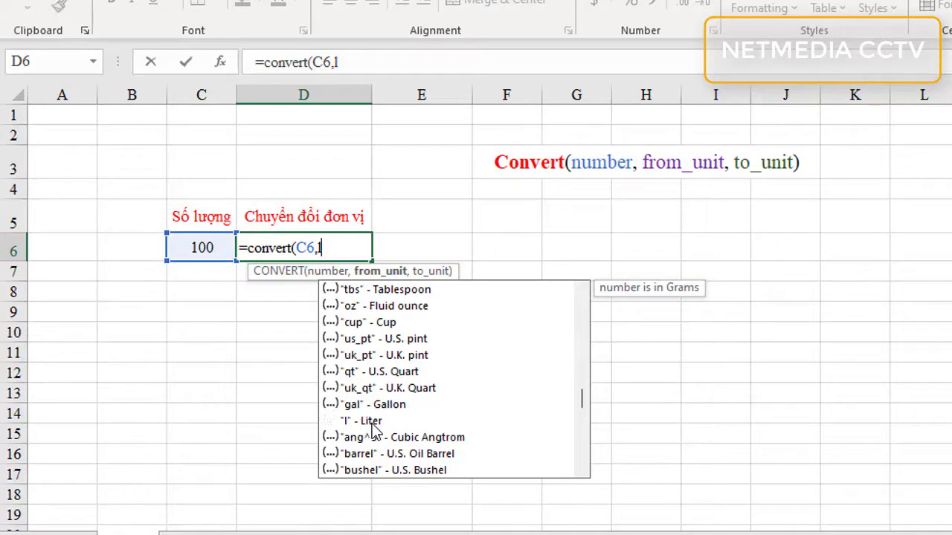
{"action": "left_click", "coordinate": [372, 424]}
{"action": "double_click", "coordinate": [371, 426]}
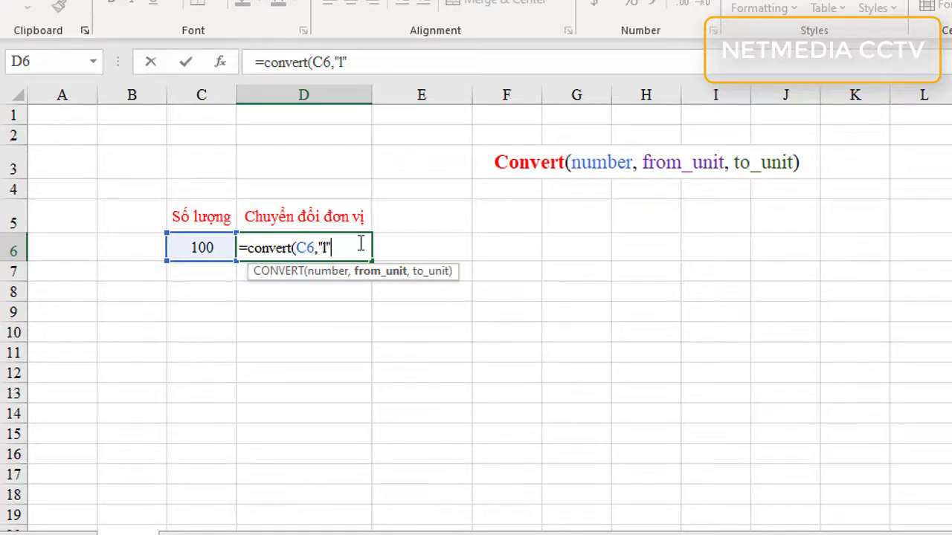
{"action": "type", "text": ","}
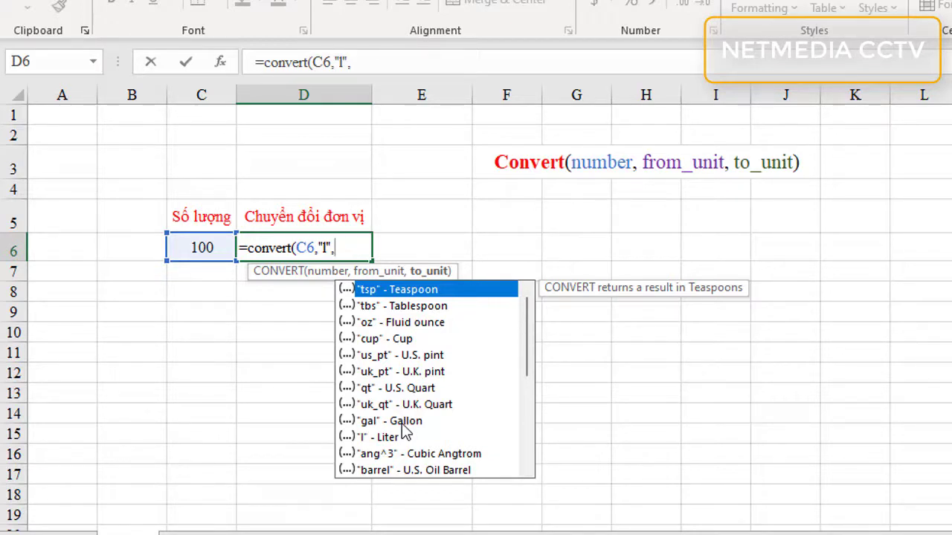
{"action": "double_click", "coordinate": [402, 421]}
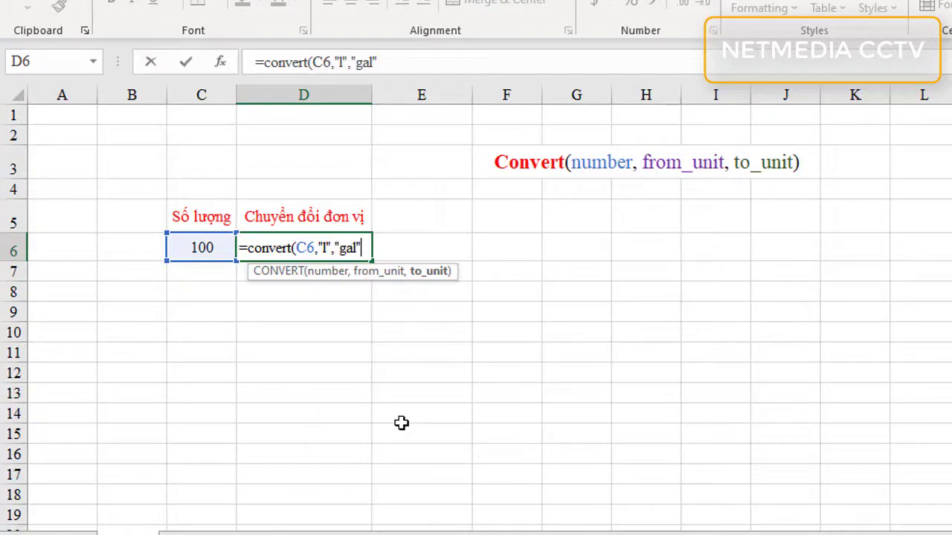
{"action": "type", "text": ")"}
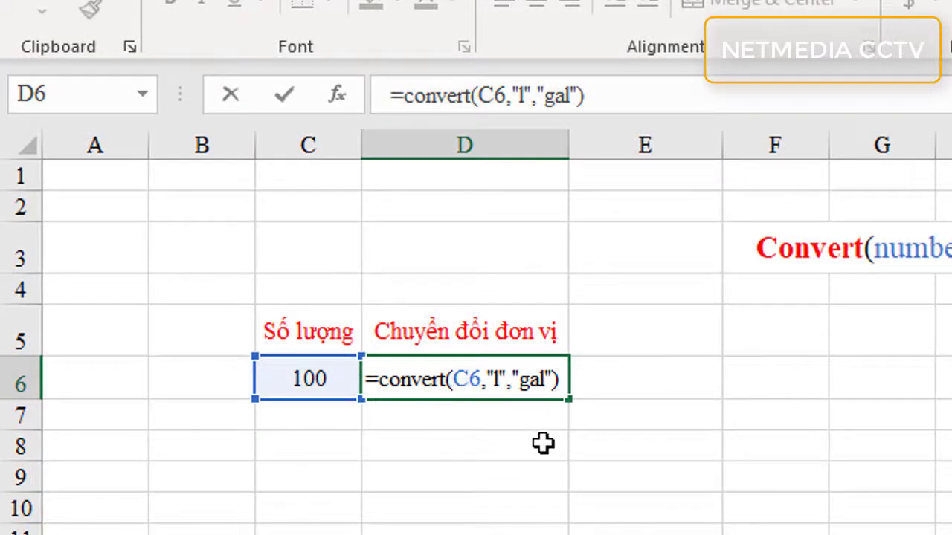
{"action": "key", "text": "Return"}
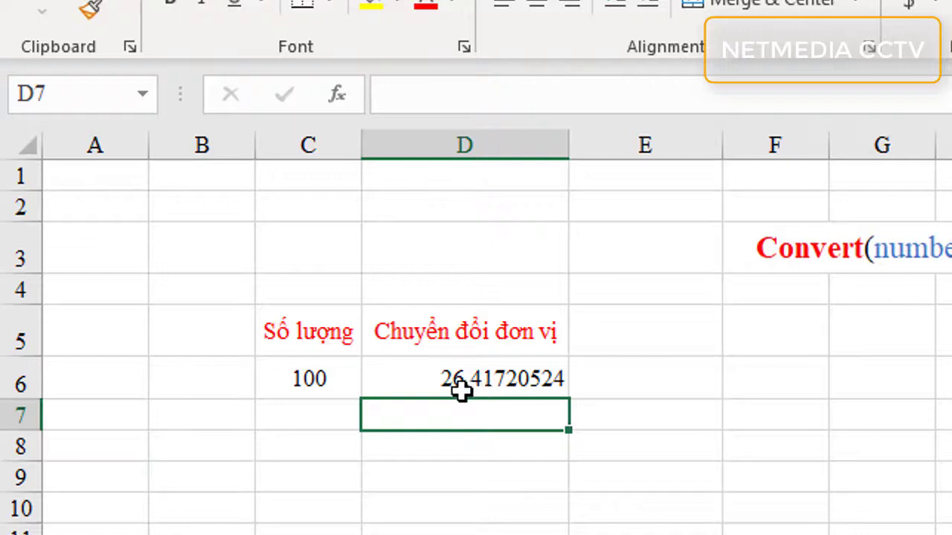
- Change C6 to 1 so D6 shows 0.264172052, and make row 7 taller
{"action": "left_click", "coordinate": [315, 377]}
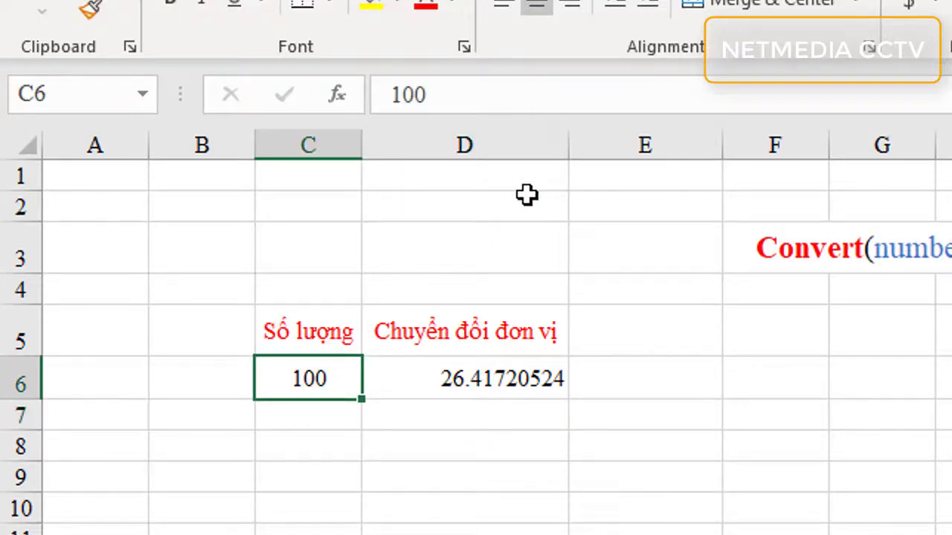
{"action": "type", "text": "1"}
{"action": "key", "text": "Return"}
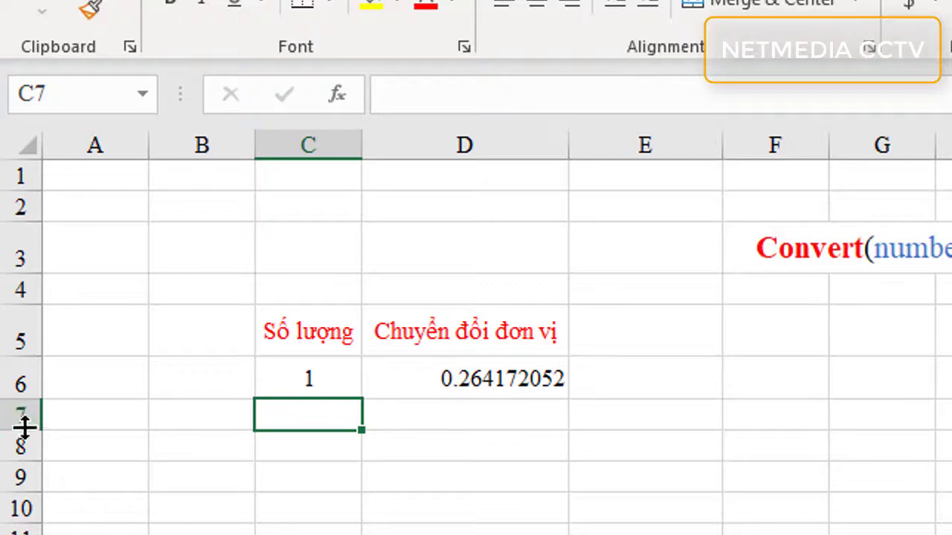
{"action": "left_click_drag", "start_coordinate": [24, 431], "coordinate": [24, 445]}
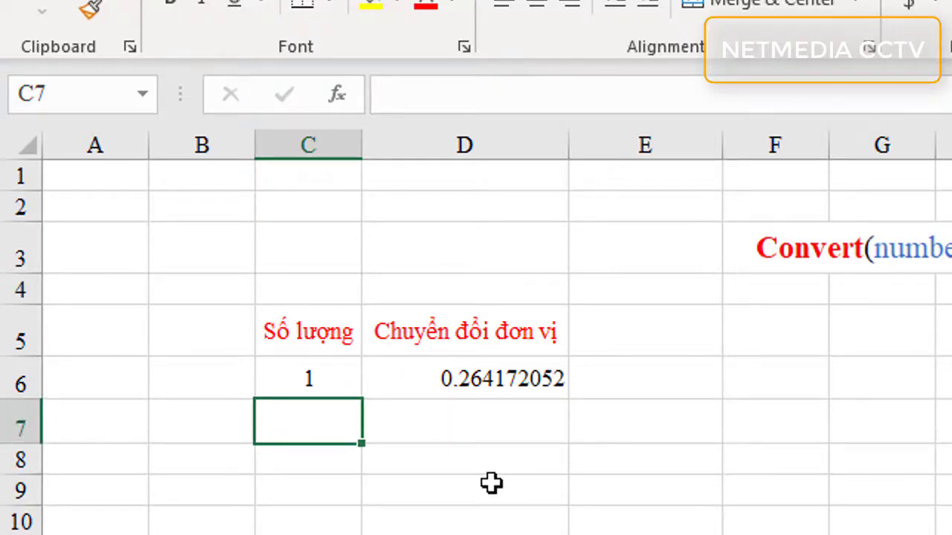
- Enter the quantity 1 in C7 and centre it horizontally
{"action": "type", "text": "1"}
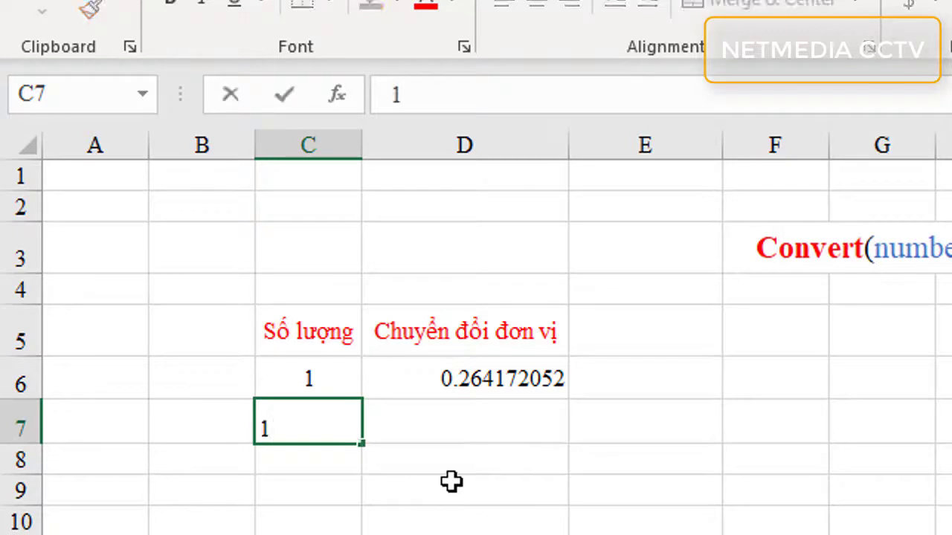
{"action": "left_click", "coordinate": [452, 482]}
{"action": "left_click", "coordinate": [290, 425]}
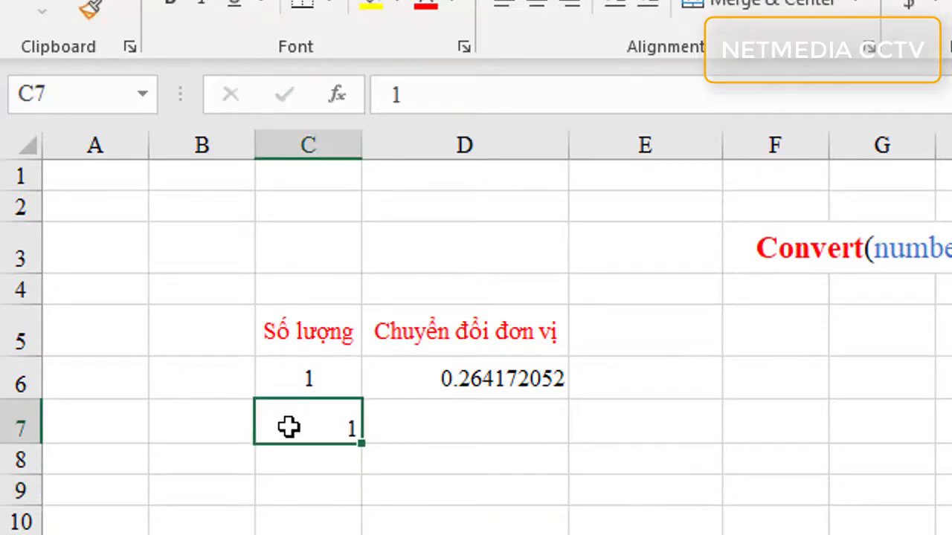
{"action": "left_click", "coordinate": [538, 6]}
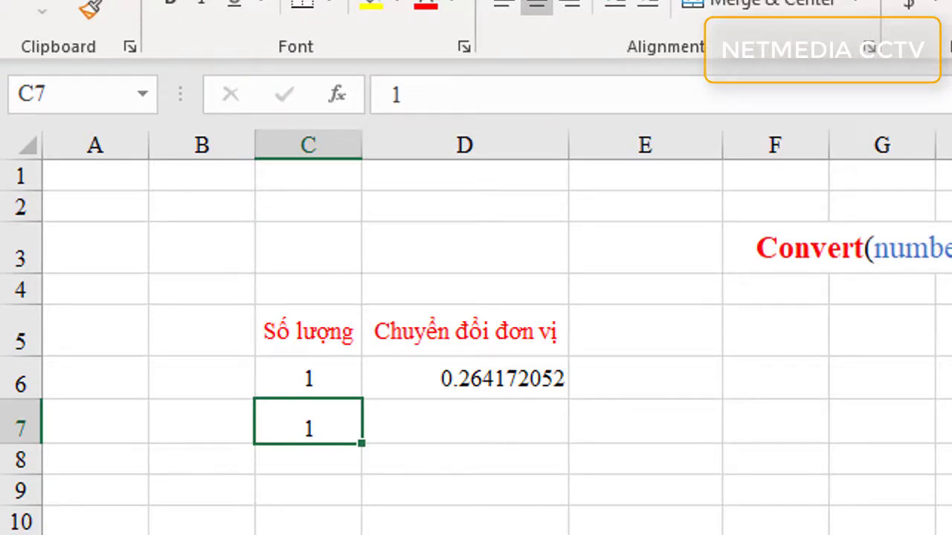
{"action": "left_click", "coordinate": [456, 429]}
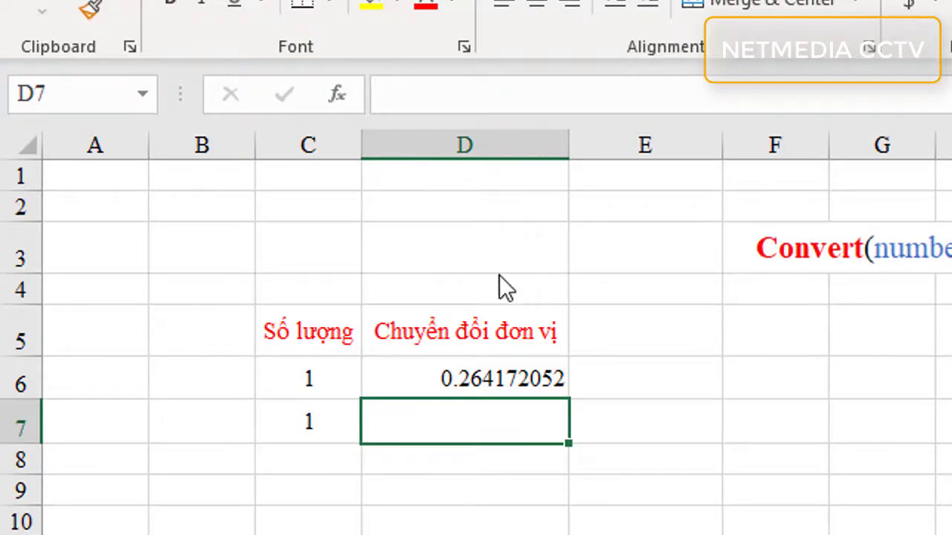
- Enter =CONVERT(C7,"Nmi","m") in D7, converting 1 nautical mile to 1852 meters
{"action": "type", "text": "=con"}
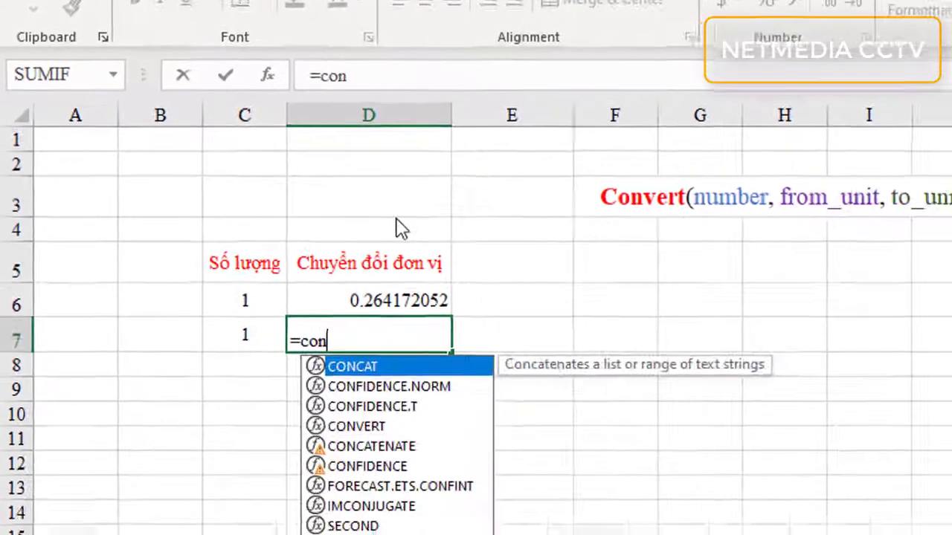
{"action": "type", "text": "ve"}
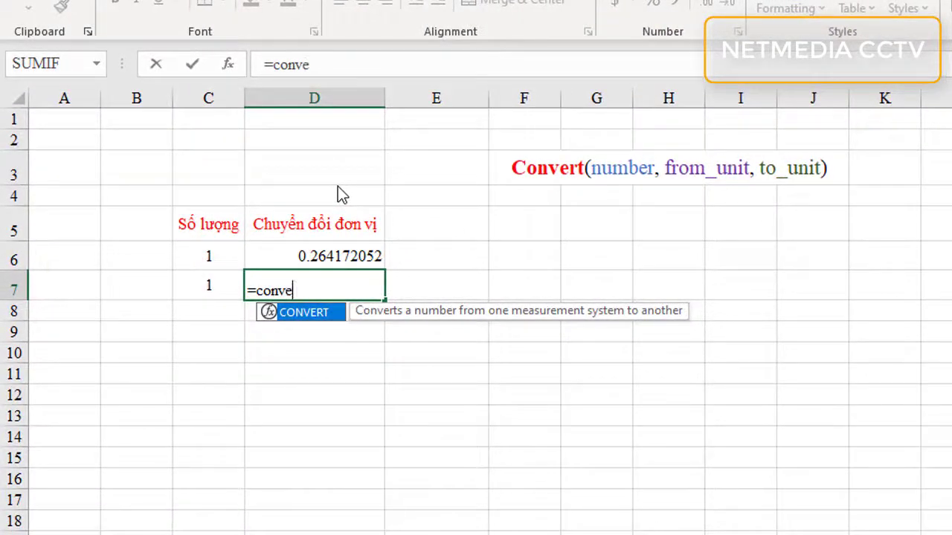
{"action": "type", "text": "rt"}
{"action": "type", "text": "("}
{"action": "left_click", "coordinate": [202, 283]}
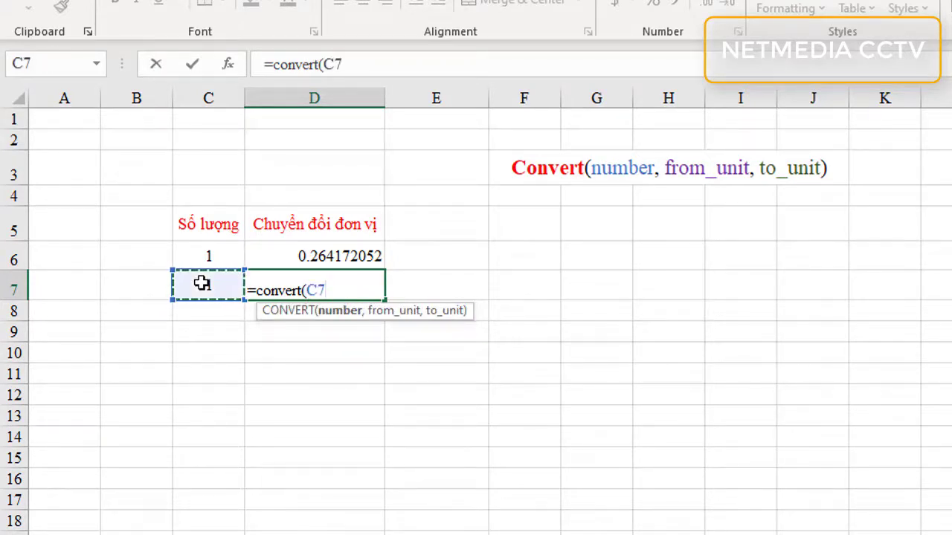
{"action": "type", "text": ","}
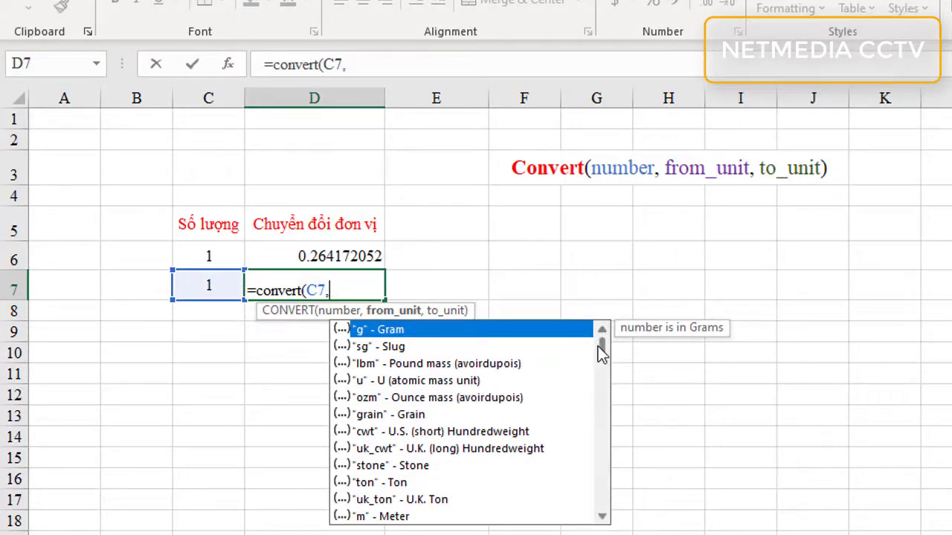
{"action": "left_click_drag", "start_coordinate": [599, 347], "coordinate": [599, 367]}
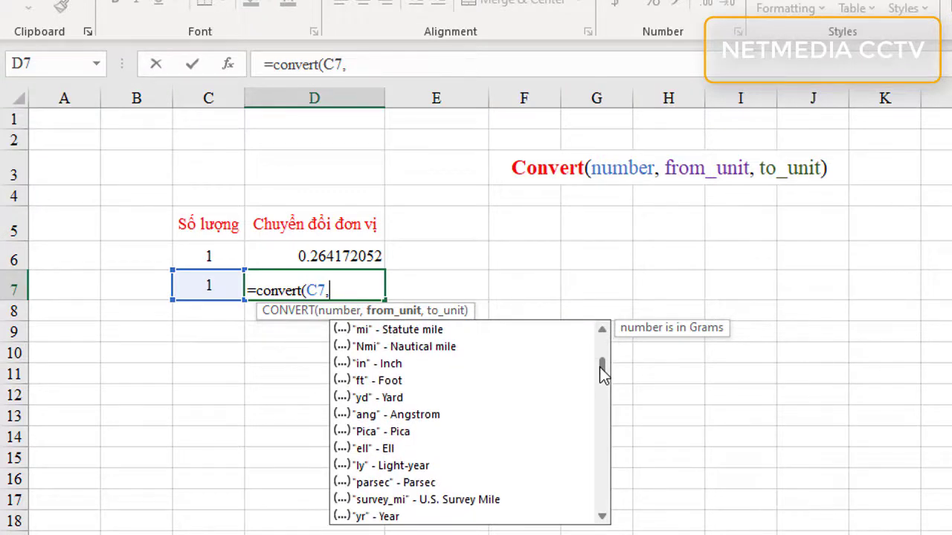
{"action": "left_click", "coordinate": [417, 348]}
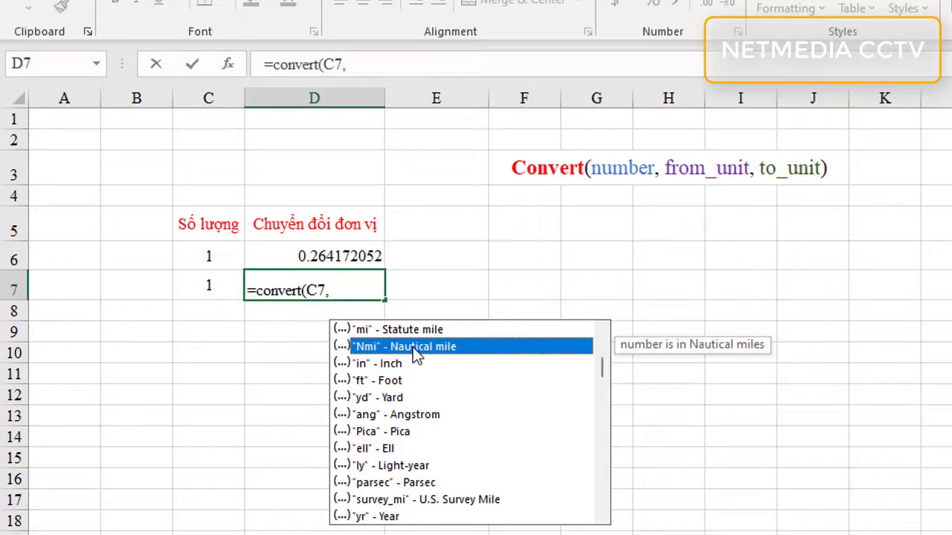
{"action": "double_click", "coordinate": [414, 349]}
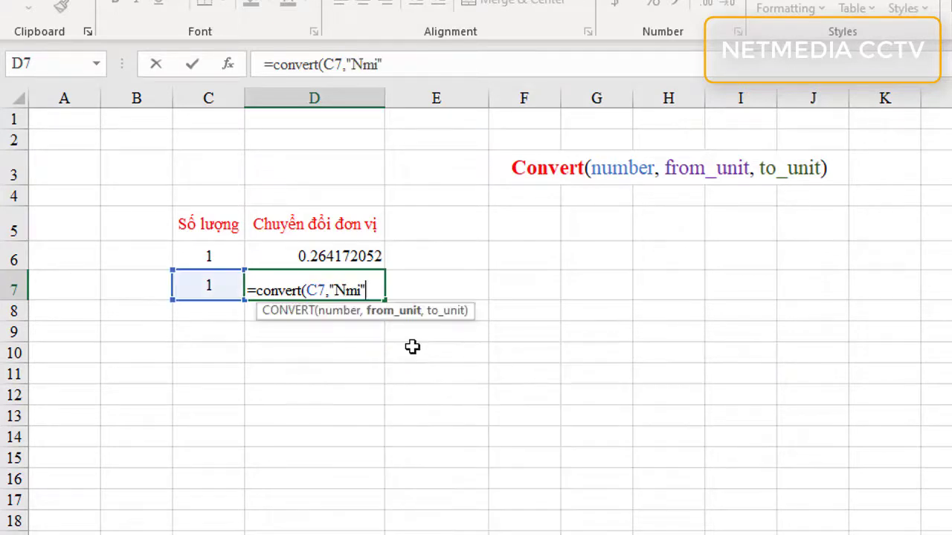
{"action": "type", "text": ","}
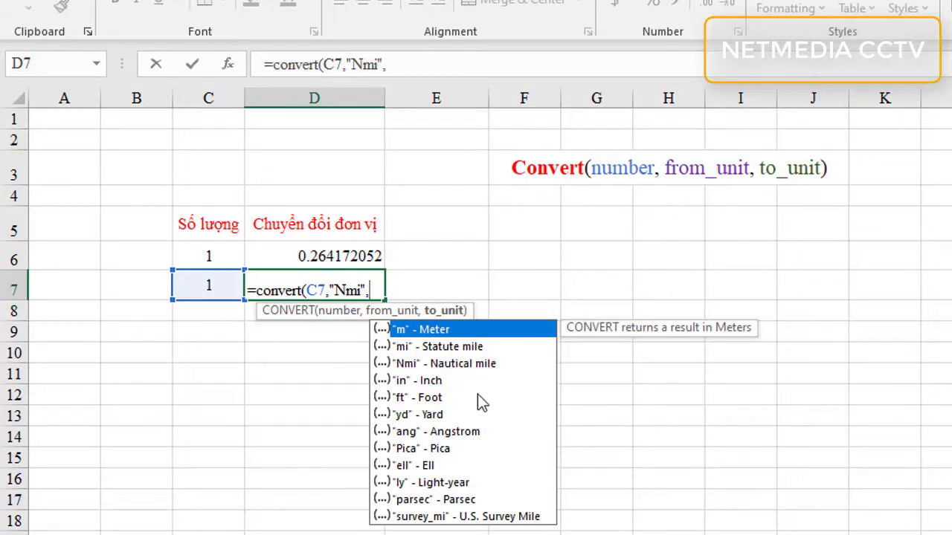
{"action": "double_click", "coordinate": [411, 330]}
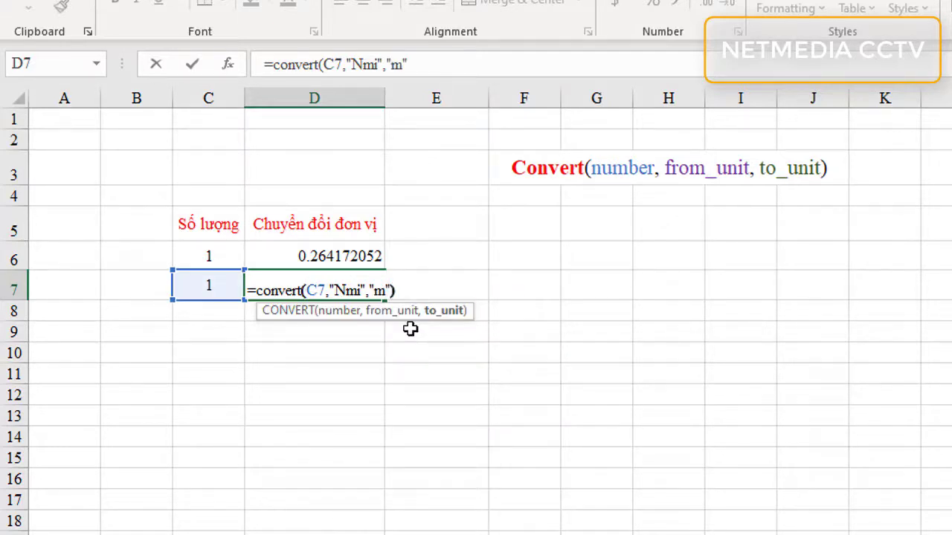
{"action": "type", "text": ")"}
{"action": "key", "text": "Return"}
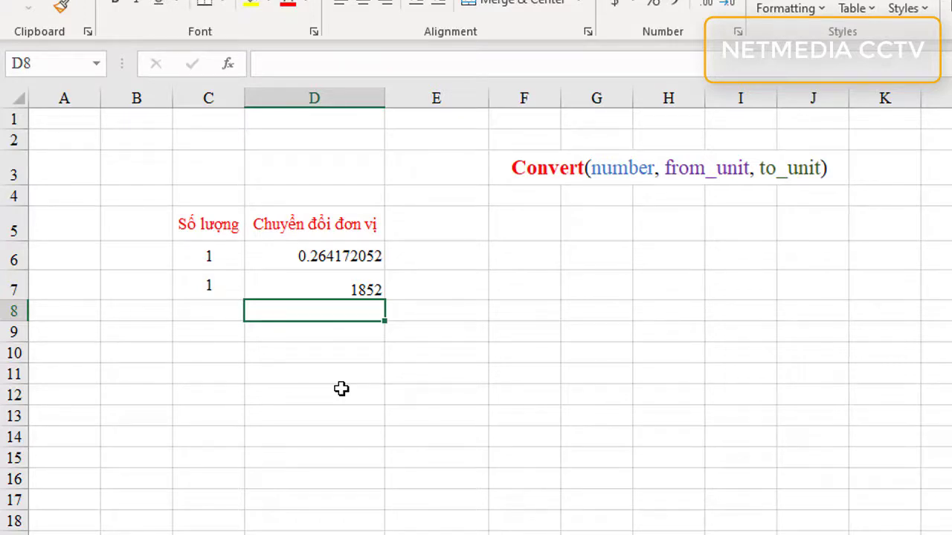
- Deselect the results and switch over to the Cốc Cốc browser
{"action": "left_click", "coordinate": [603, 296]}
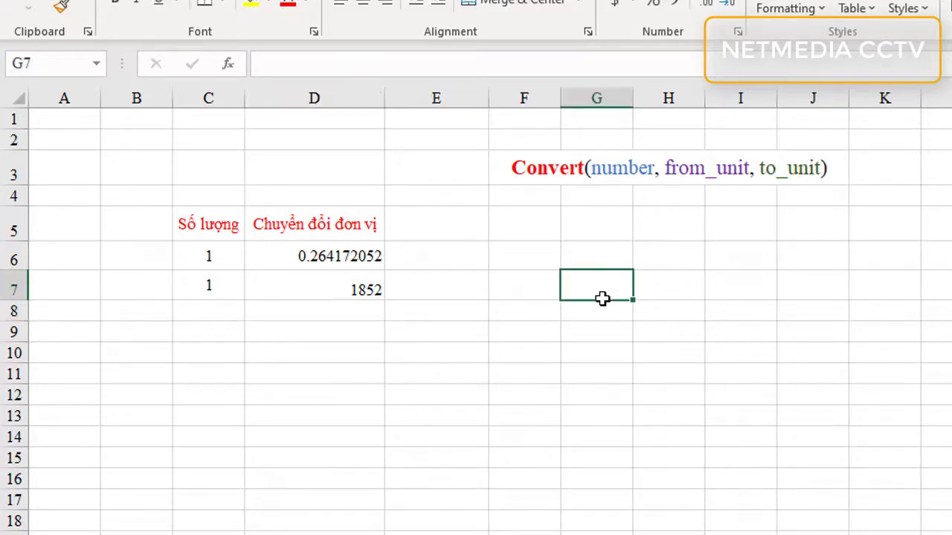
{"action": "left_click", "coordinate": [314, 458]}
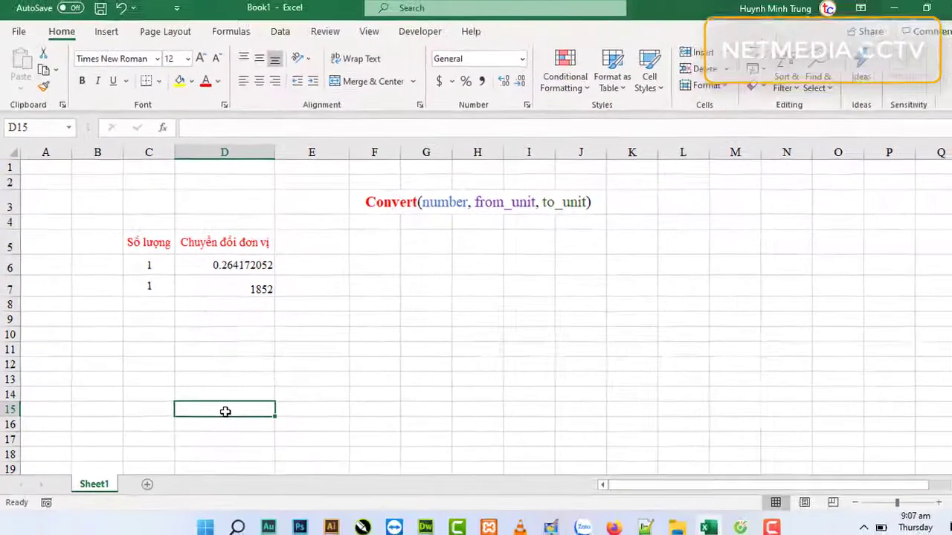
{"action": "left_click", "coordinate": [731, 525]}
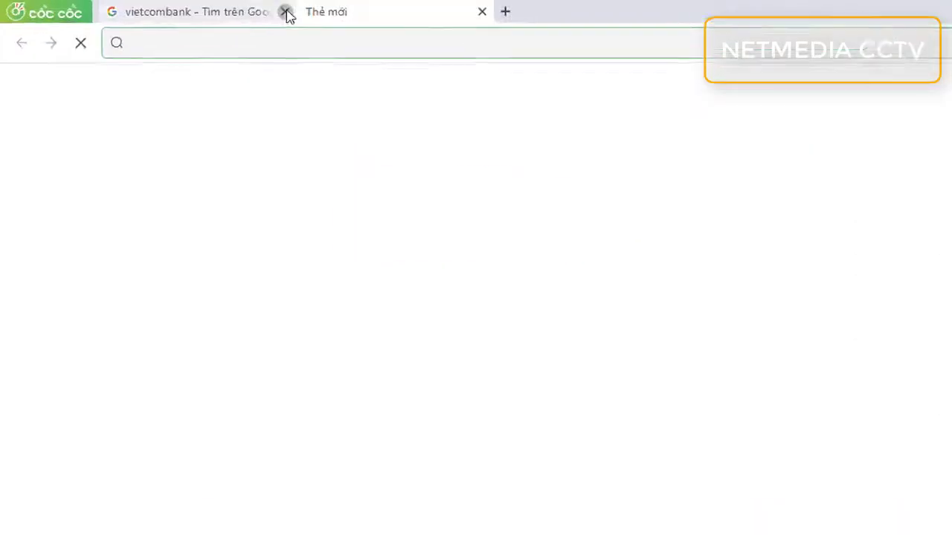
- Go to vietcombank.com.vn in the browser
{"action": "type", "text": "vie"}
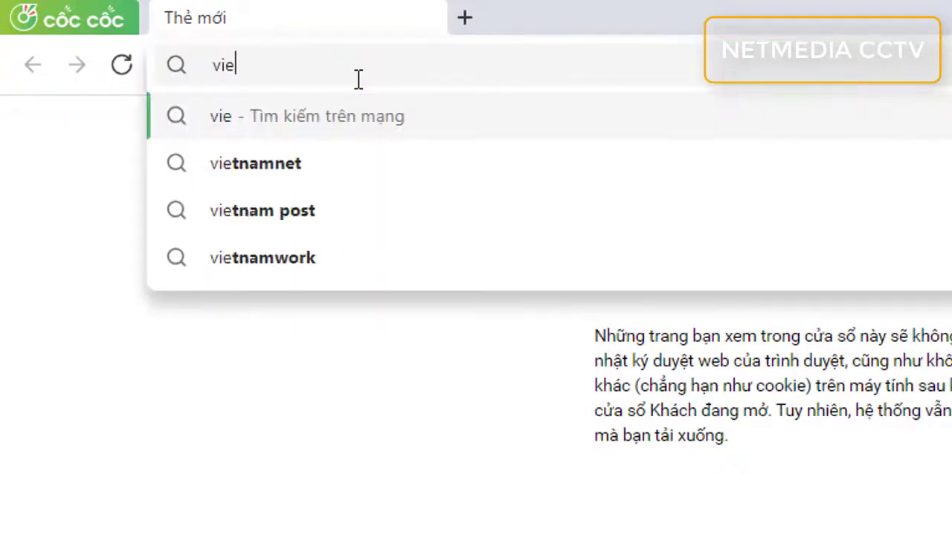
{"action": "type", "text": "tc"}
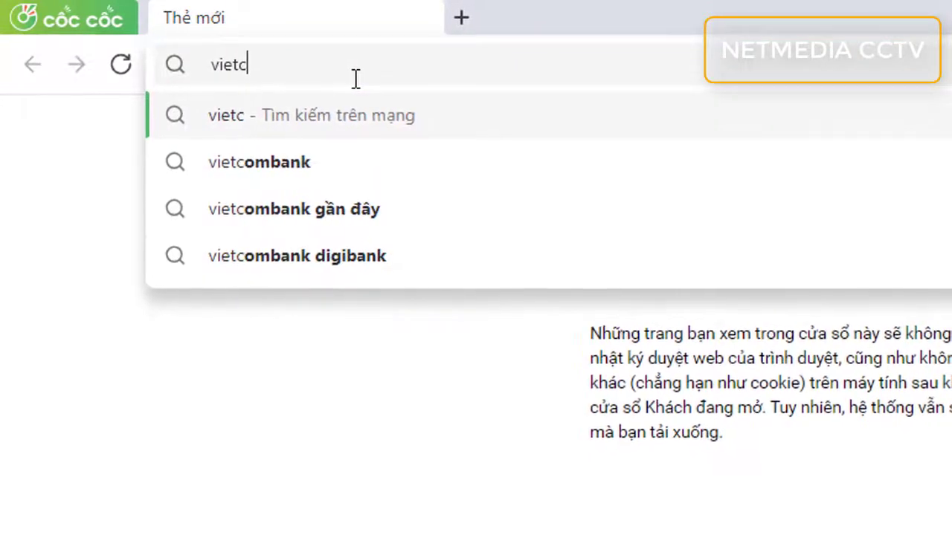
{"action": "type", "text": "omb"}
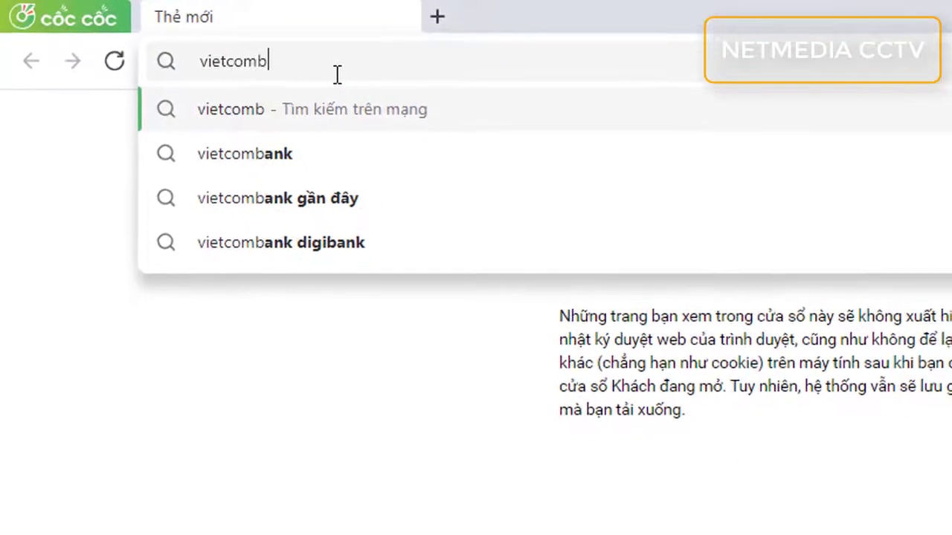
{"action": "type", "text": "ank"}
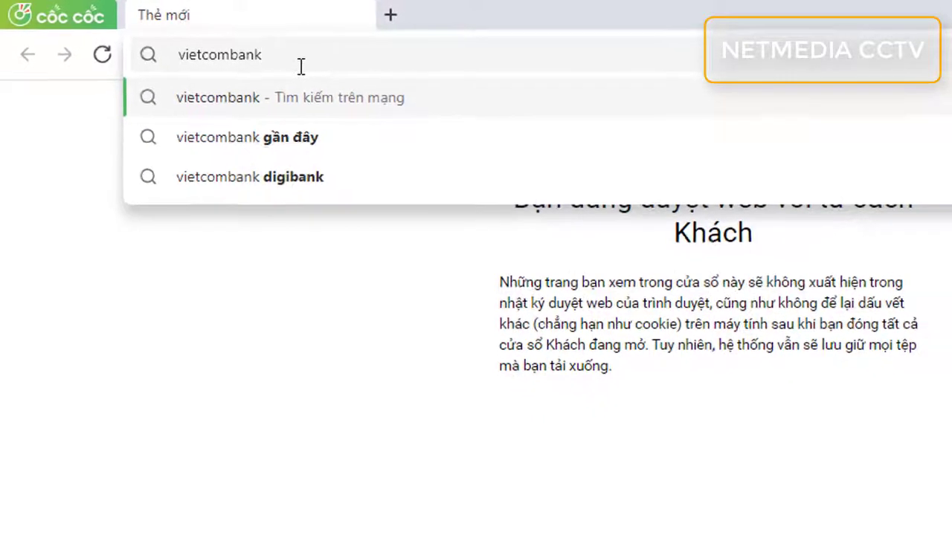
{"action": "type", "text": "."}
{"action": "type", "text": "com.vn"}
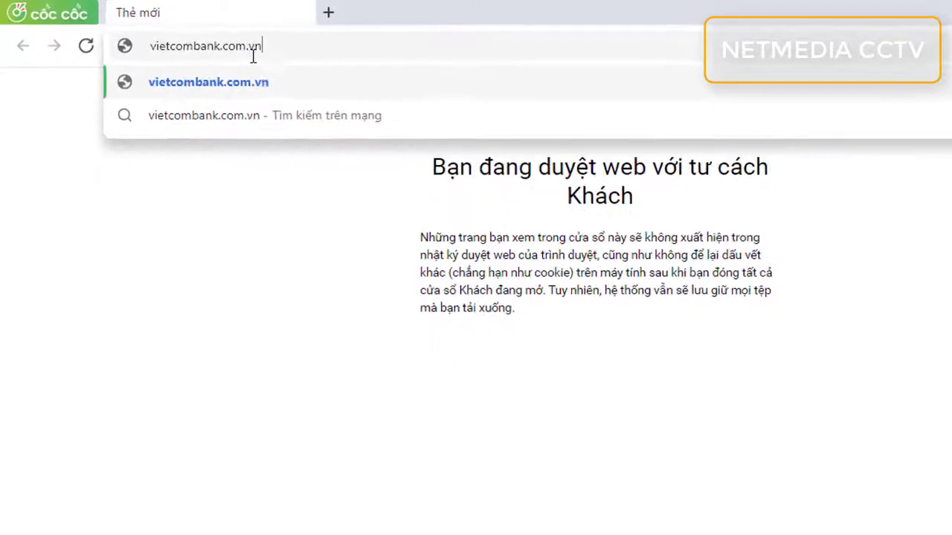
{"action": "key", "text": "Return"}
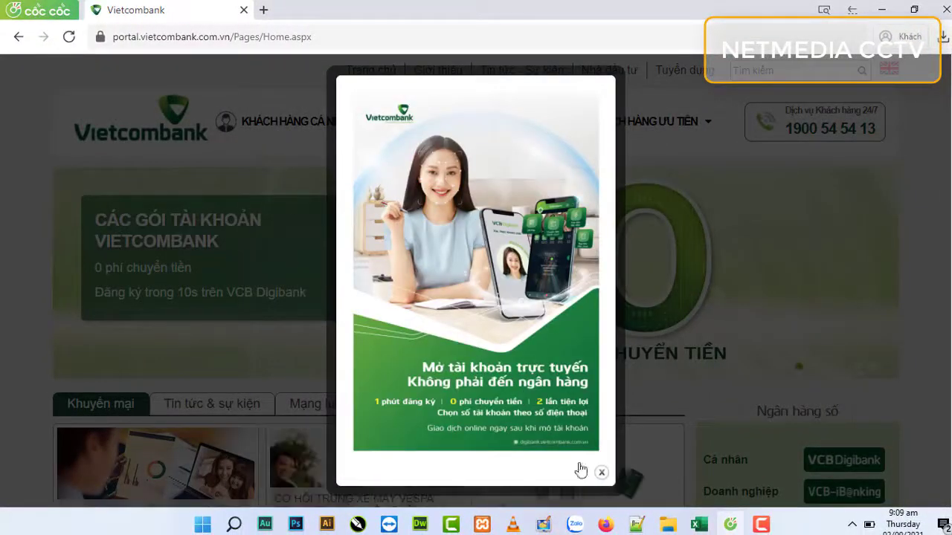
- Close the Vietcombank popup, view the exchange-rate bar, select the page URL, and return to Excel
{"action": "left_click", "coordinate": [602, 474]}
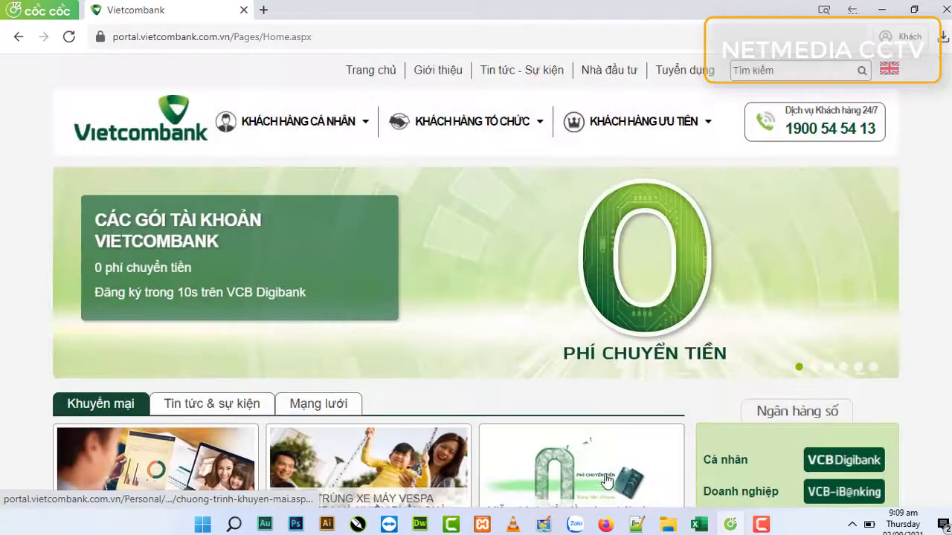
{"action": "scroll", "coordinate": [606, 479], "scroll_direction": "down", "scroll_amount": 7}
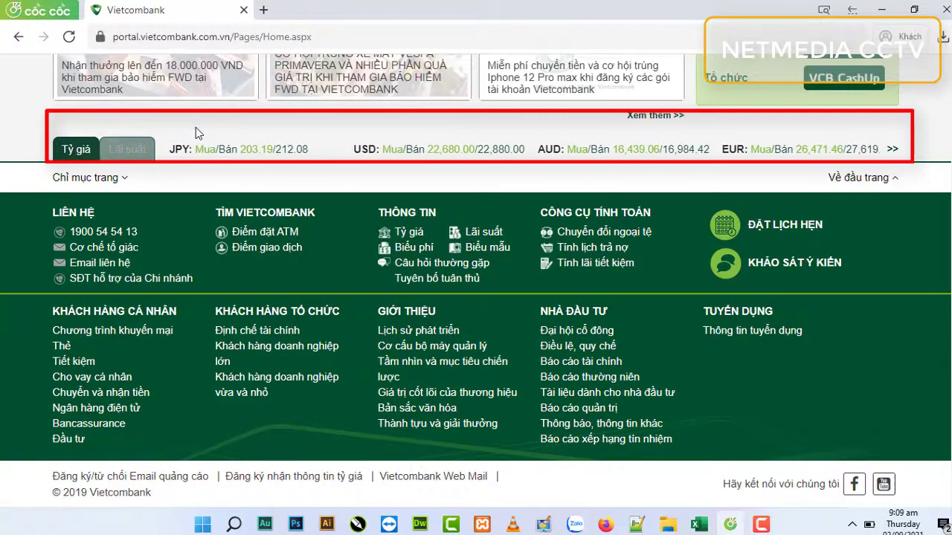
{"action": "left_click", "coordinate": [301, 36]}
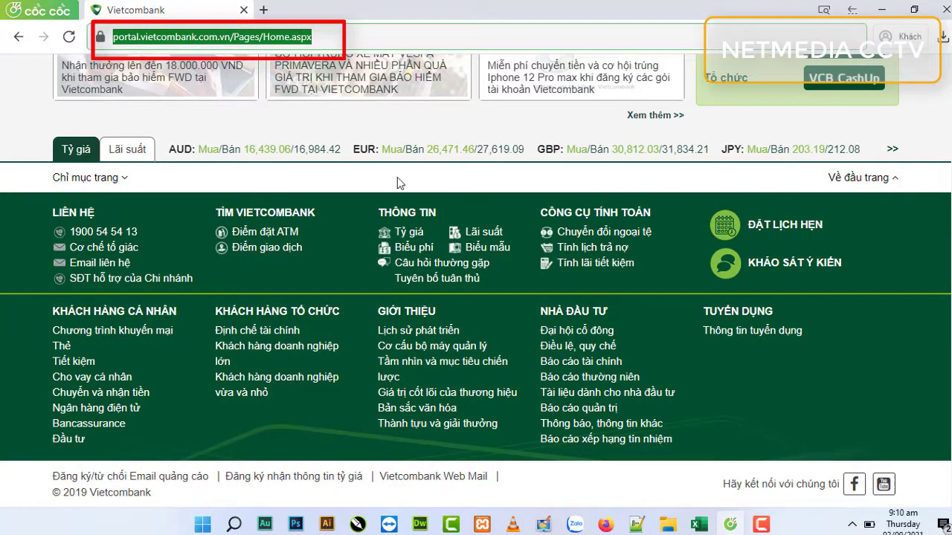
{"action": "left_click", "coordinate": [698, 524]}
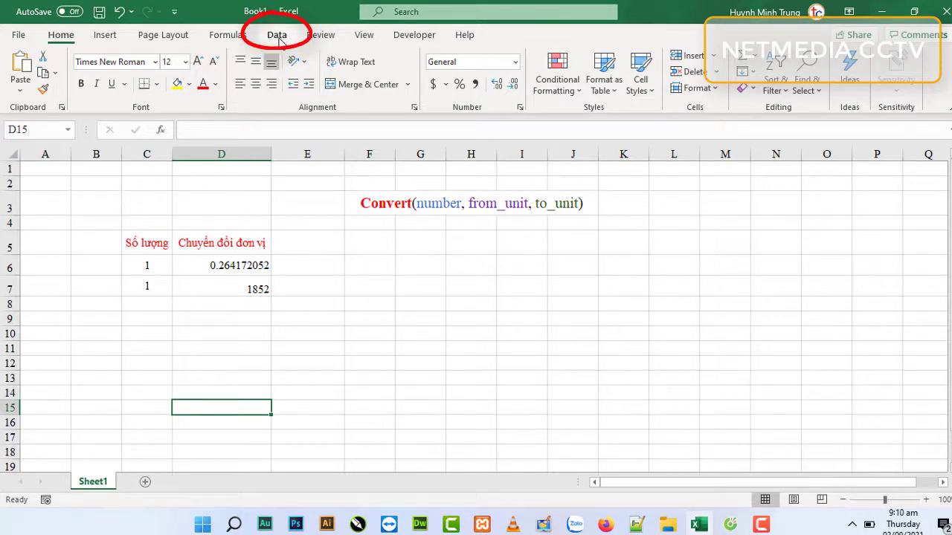
- Open the From Web import dialog under the Data tab's Get & Transform Data group
{"action": "left_click", "coordinate": [277, 36]}
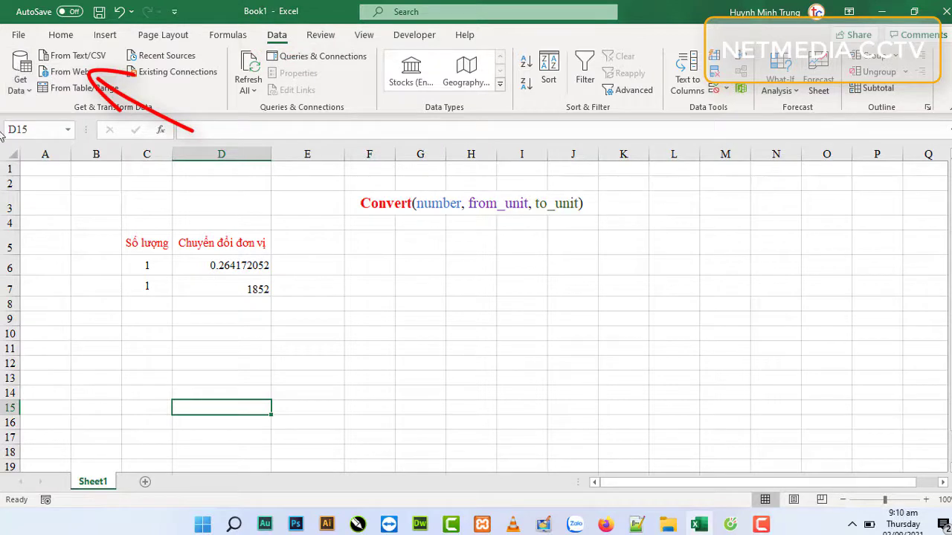
{"action": "left_click", "coordinate": [71, 73]}
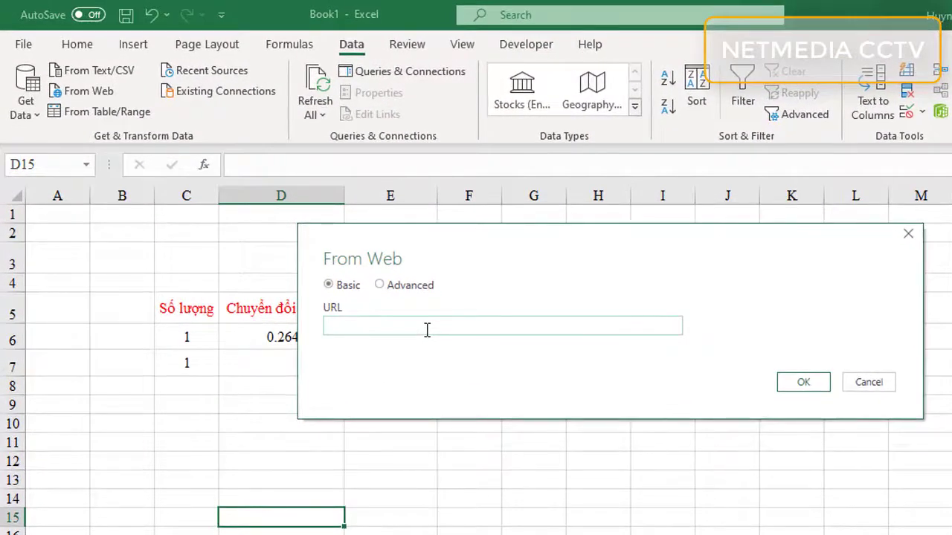
{"action": "type", "text": "https://portal.vietcombank.com.vn/Pages/Home.aspx"}
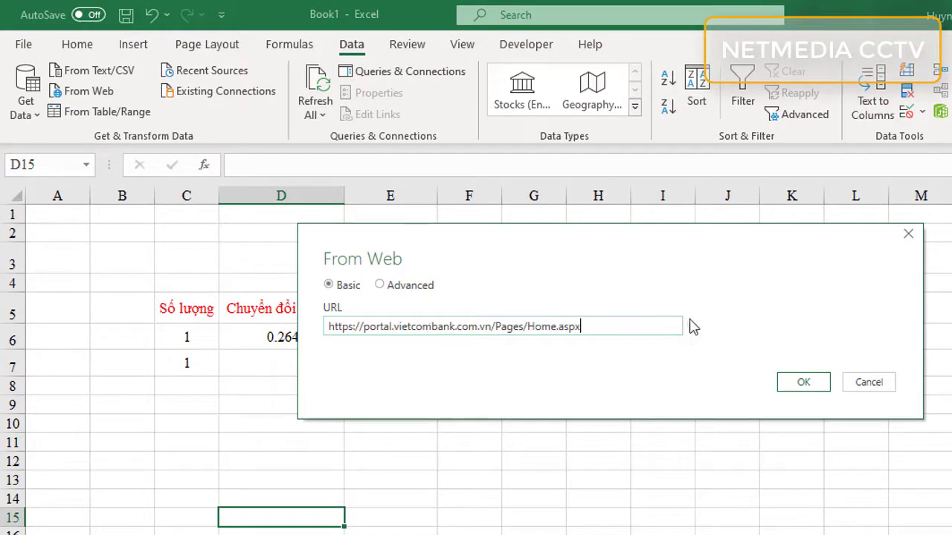
{"action": "left_click", "coordinate": [797, 381]}
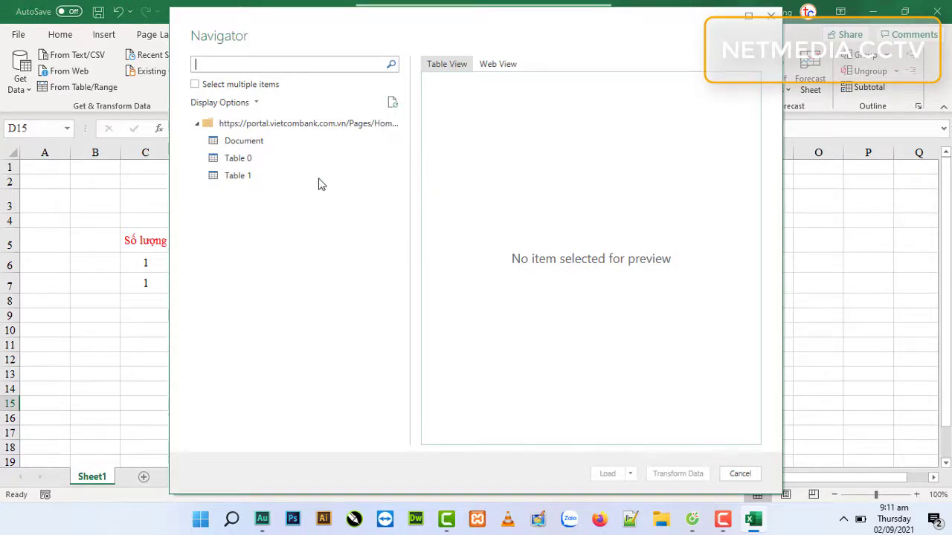
- Preview Table 0 and Table 1, then load Table 0's Mã NT, Mua, Bán rates into a new sheet
{"action": "left_click", "coordinate": [243, 166]}
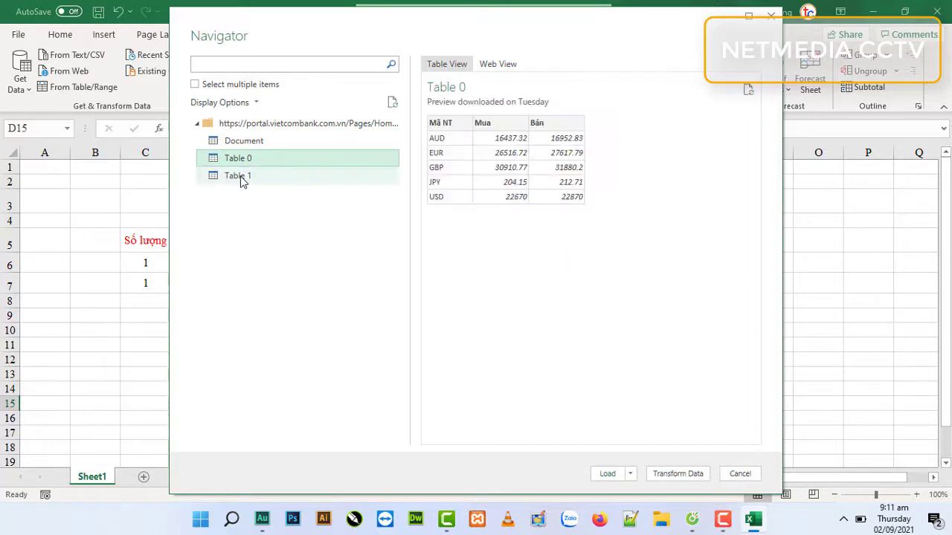
{"action": "left_click", "coordinate": [239, 179]}
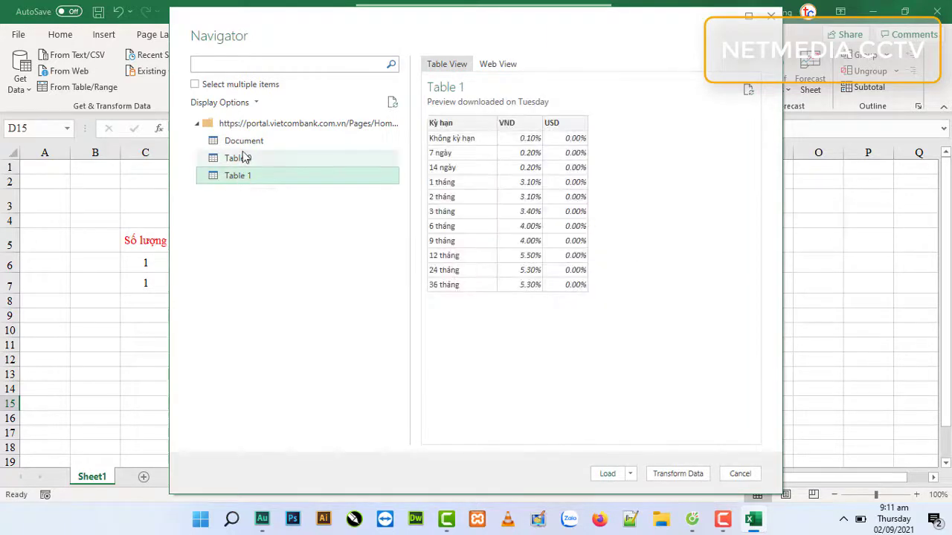
{"action": "left_click", "coordinate": [242, 160]}
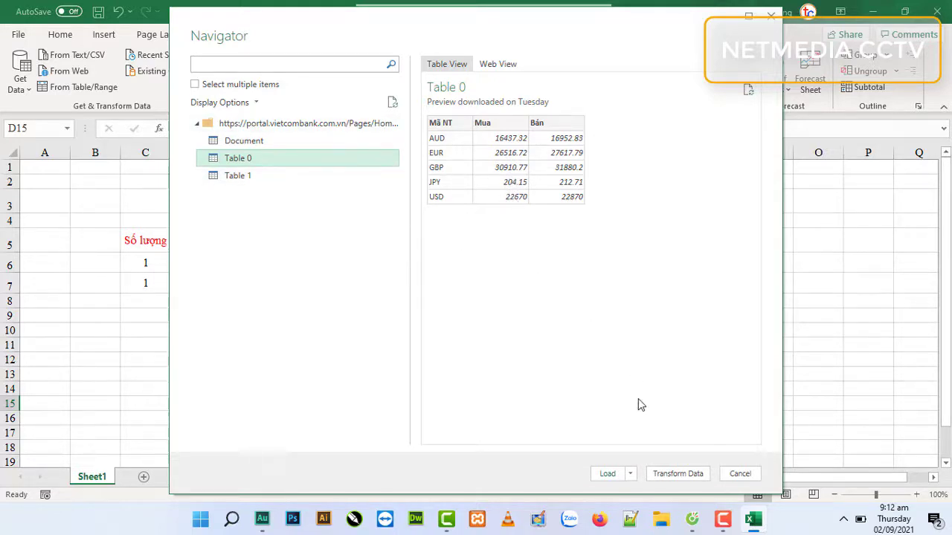
{"action": "left_click", "coordinate": [609, 476]}
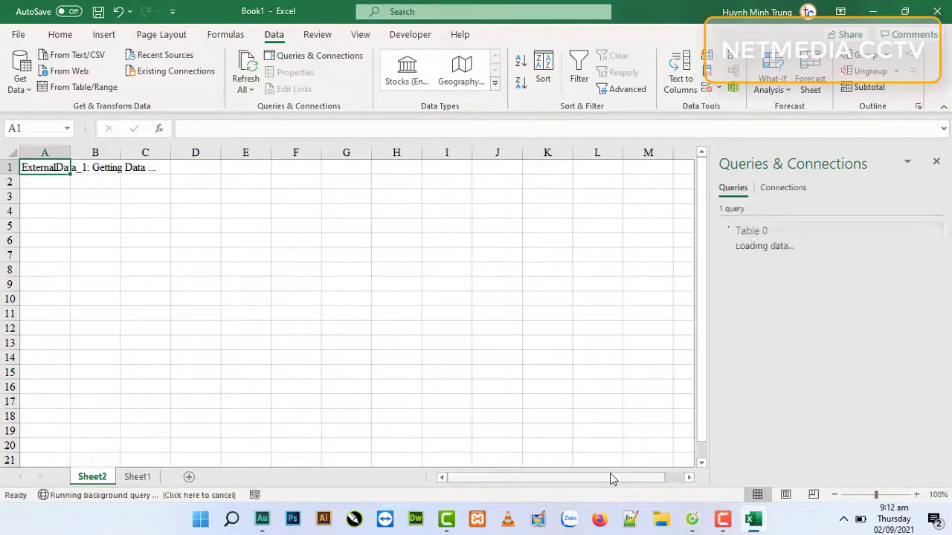
- Widen columns C and B so the Bán and Mua rates fit
{"action": "left_click", "coordinate": [186, 303]}
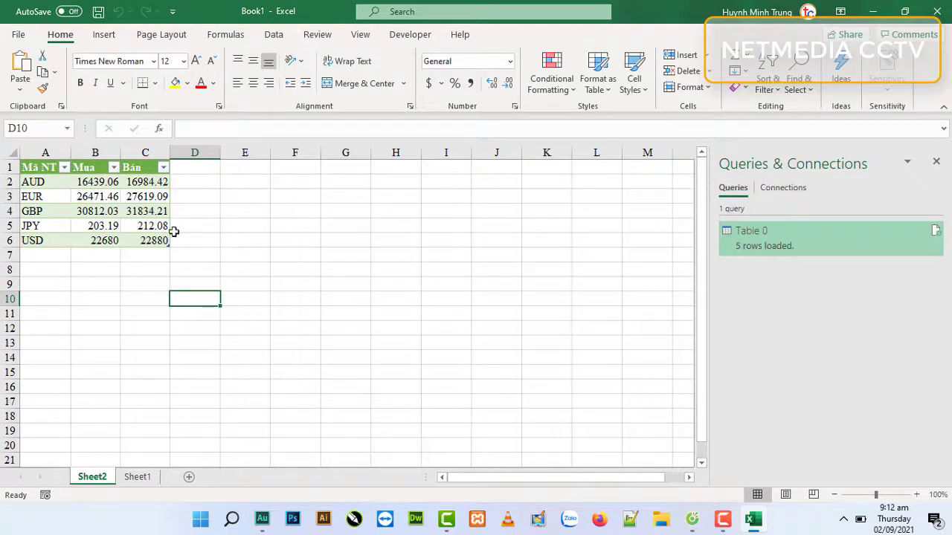
{"action": "left_click", "coordinate": [300, 215]}
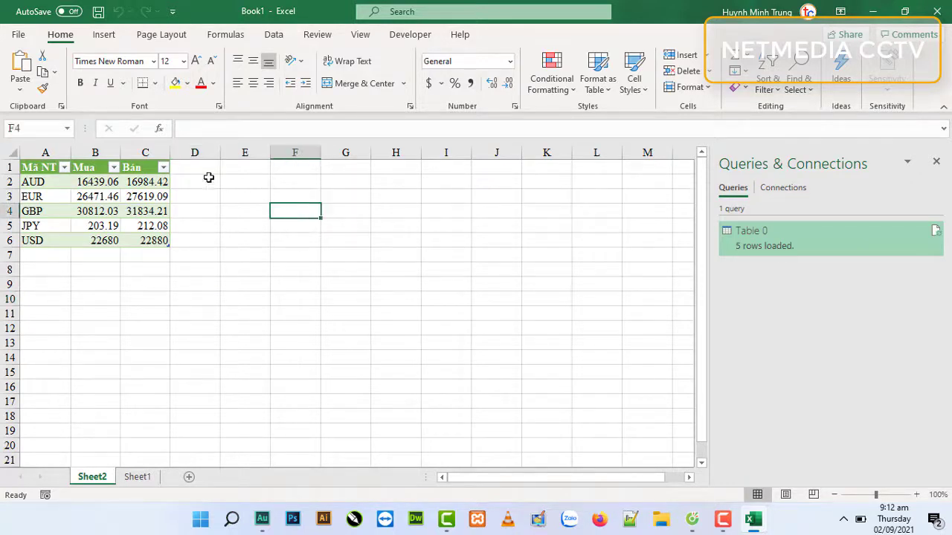
{"action": "left_click_drag", "start_coordinate": [169, 152], "coordinate": [191, 152]}
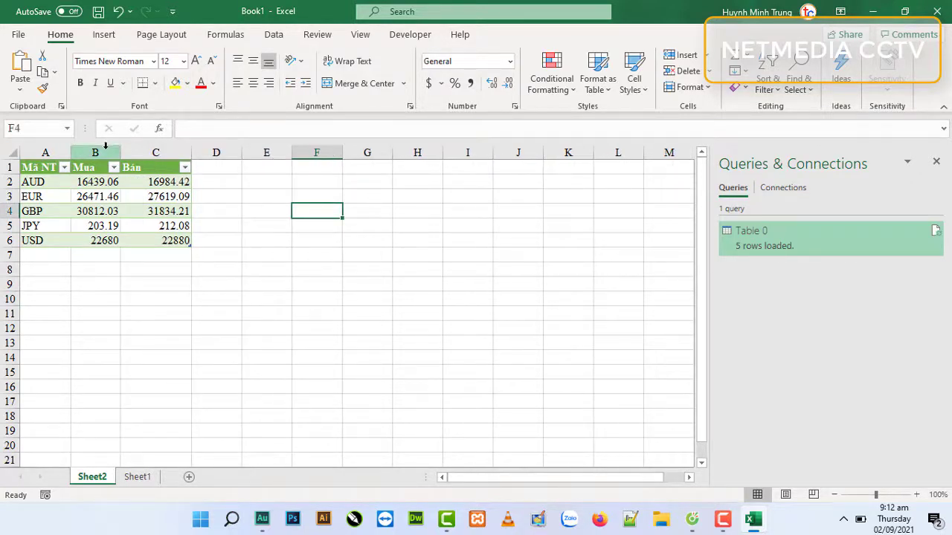
{"action": "left_click_drag", "start_coordinate": [122, 153], "coordinate": [129, 152]}
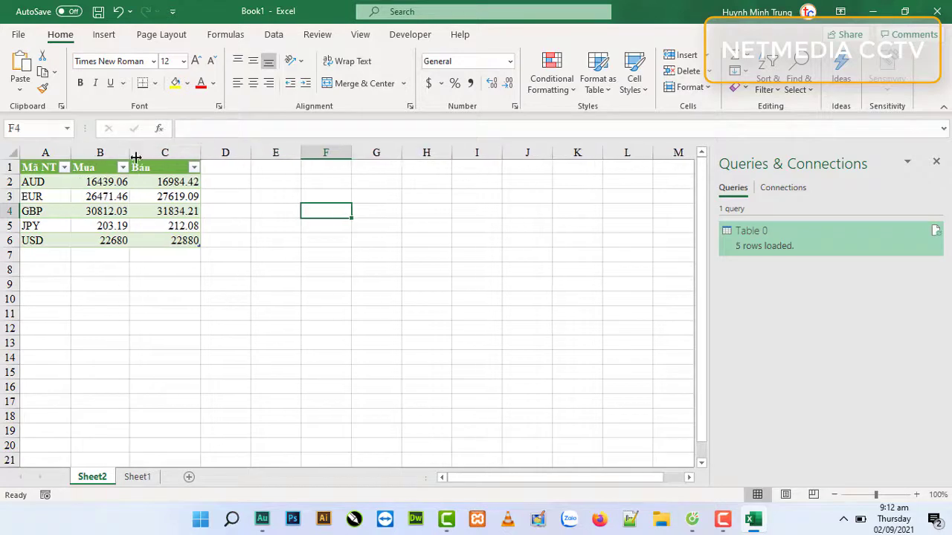
- Add the headings USD in E5 and VND in F5
{"action": "left_click", "coordinate": [281, 238]}
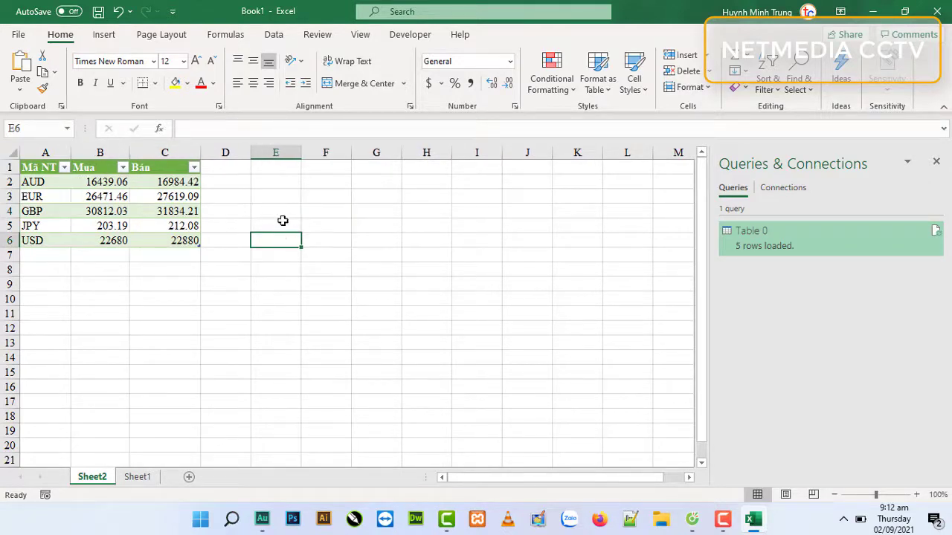
{"action": "left_click", "coordinate": [282, 220]}
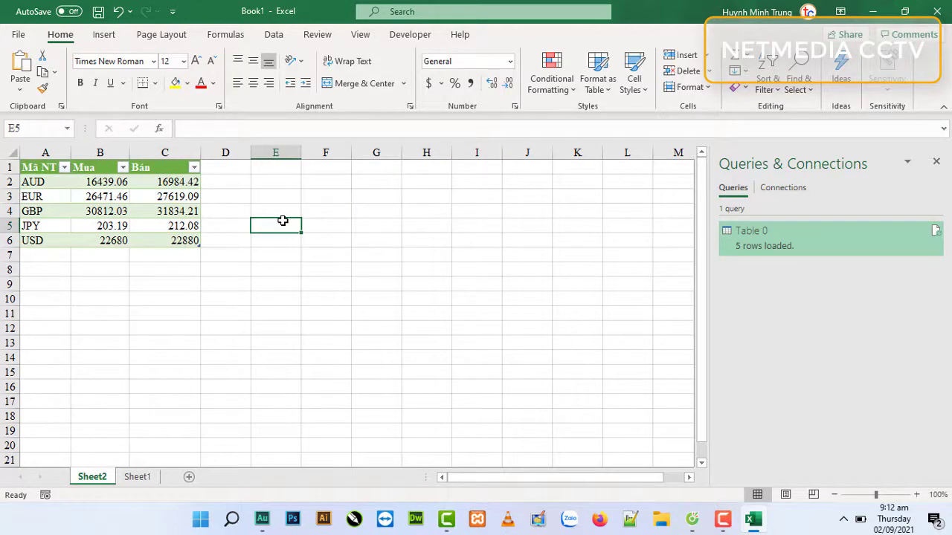
{"action": "type", "text": "US"}
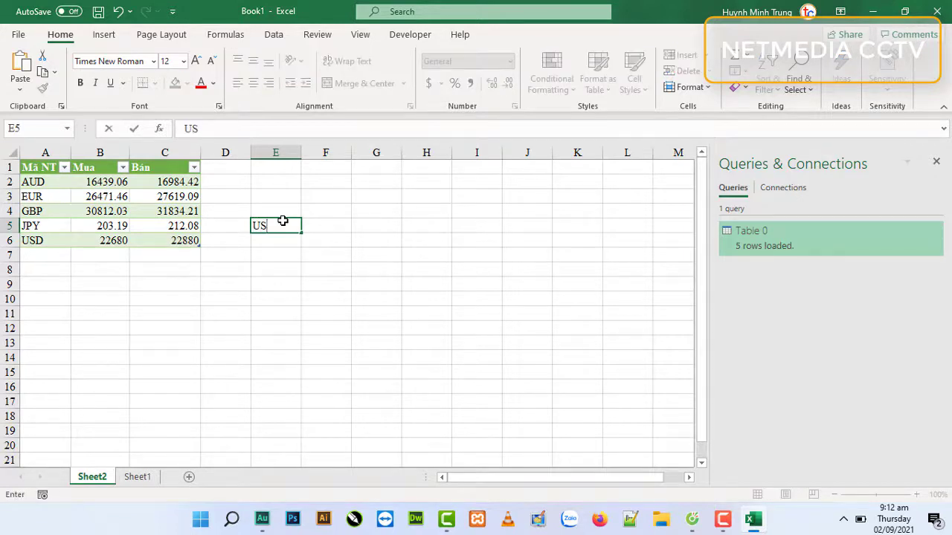
{"action": "type", "text": "D"}
{"action": "left_click", "coordinate": [325, 226]}
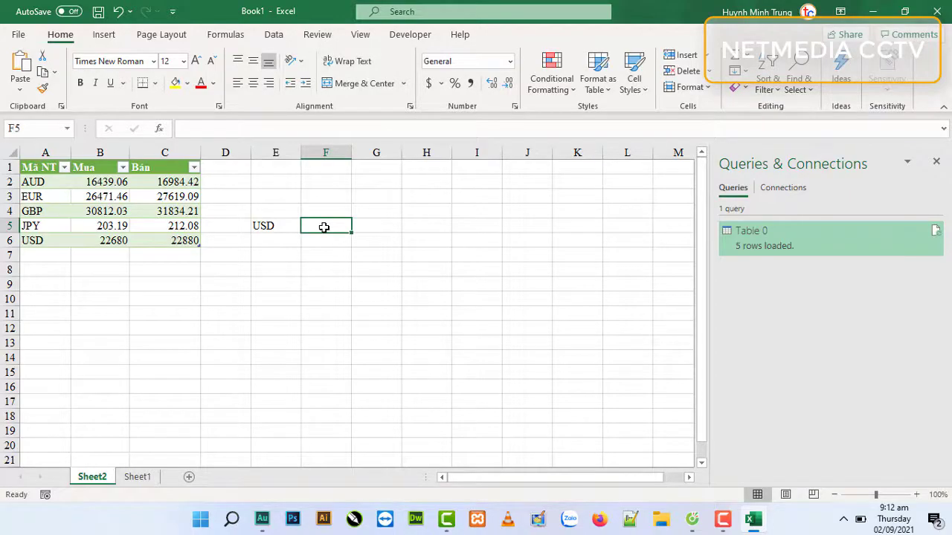
{"action": "type", "text": "VND"}
{"action": "left_click_drag", "start_coordinate": [263, 226], "coordinate": [325, 226]}
{"action": "left_click", "coordinate": [274, 244]}
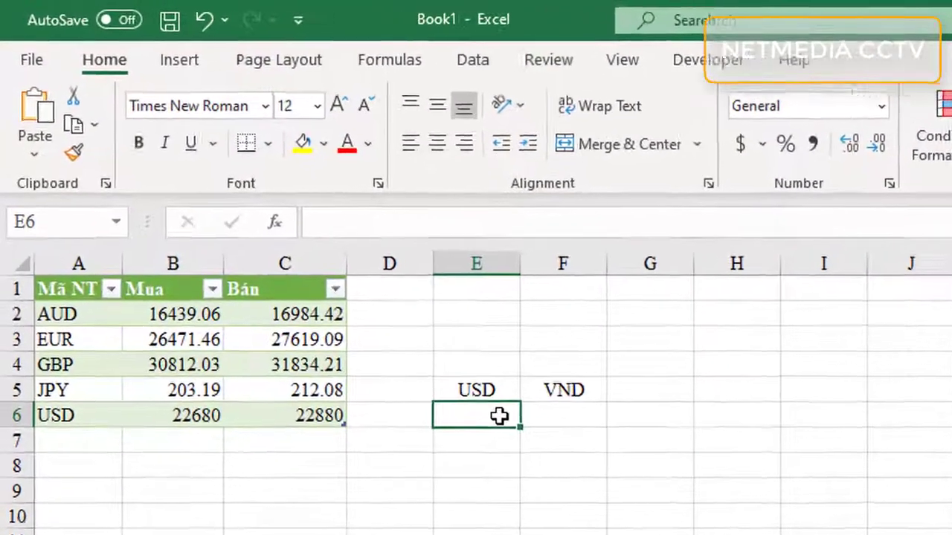
{"action": "type", "text": "1"}
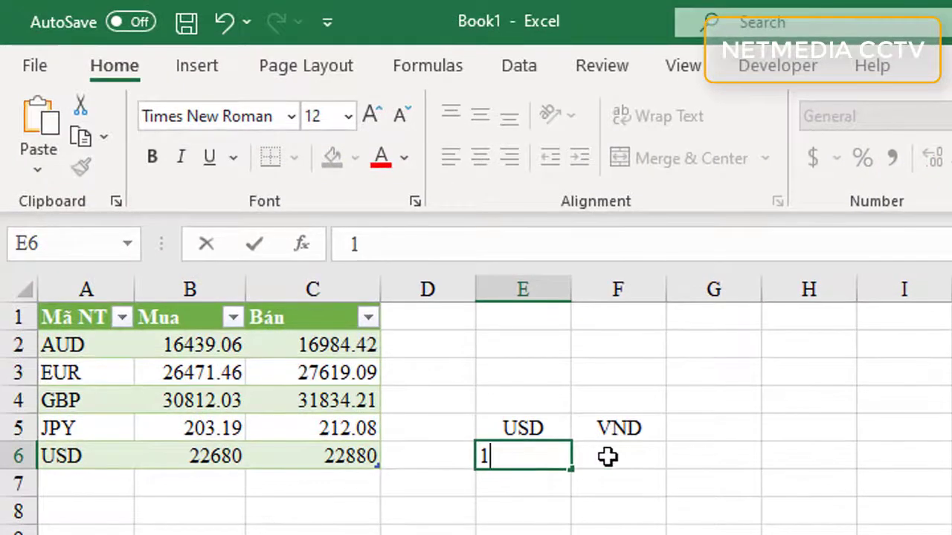
{"action": "left_click", "coordinate": [608, 457]}
{"action": "type", "text": "="}
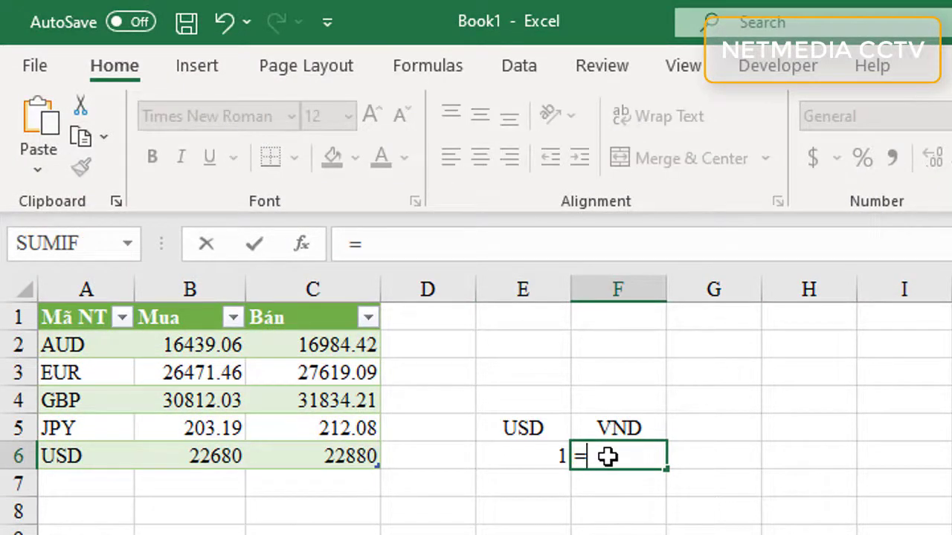
{"action": "left_click", "coordinate": [529, 459]}
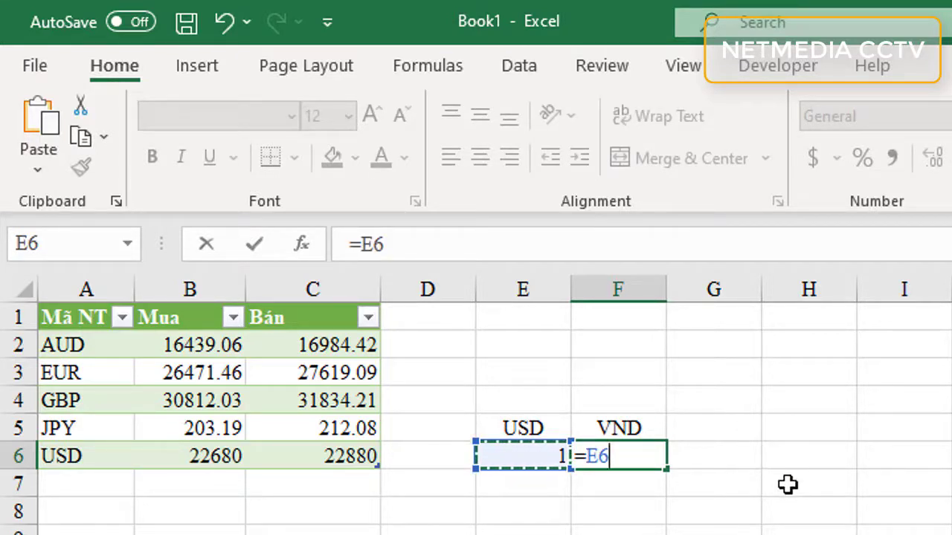
{"action": "type", "text": "*"}
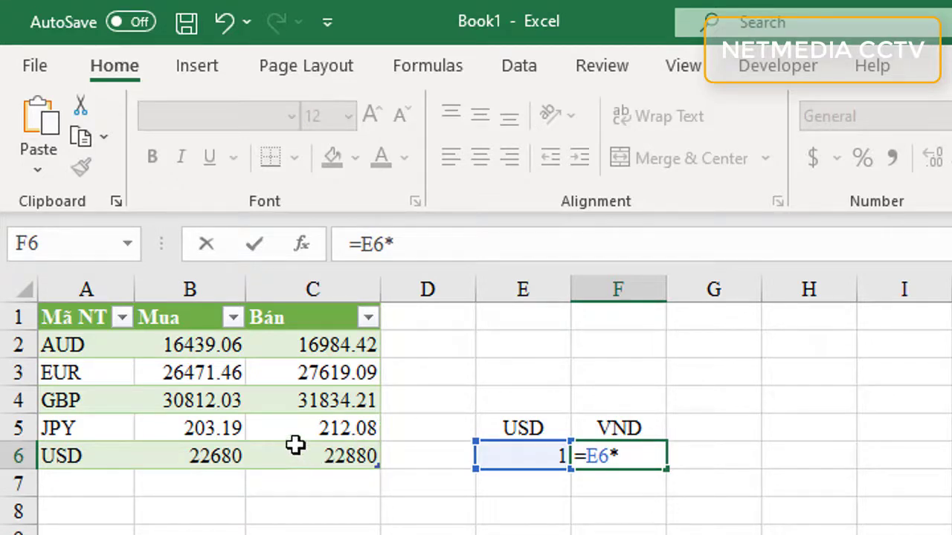
{"action": "left_click", "coordinate": [331, 459]}
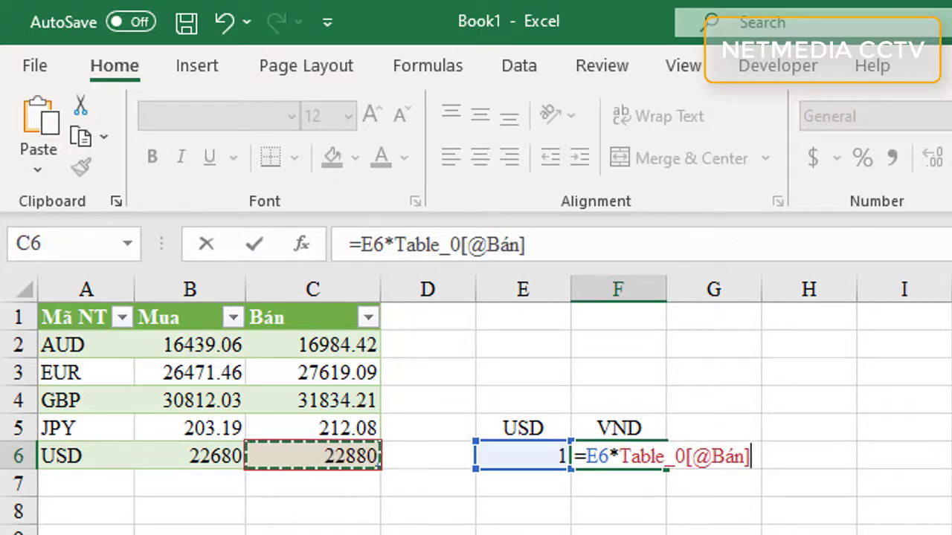
{"action": "key", "text": "Return"}
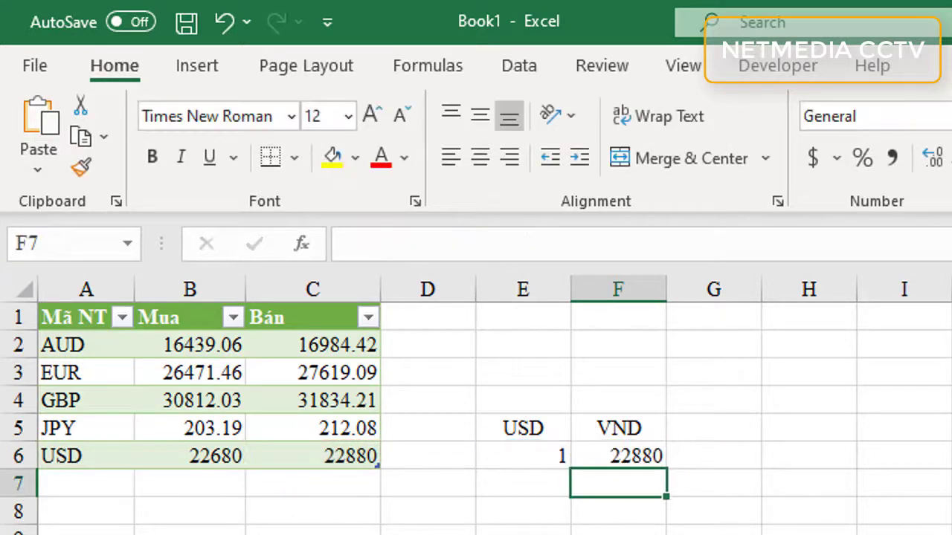
{"action": "left_click", "coordinate": [630, 456]}
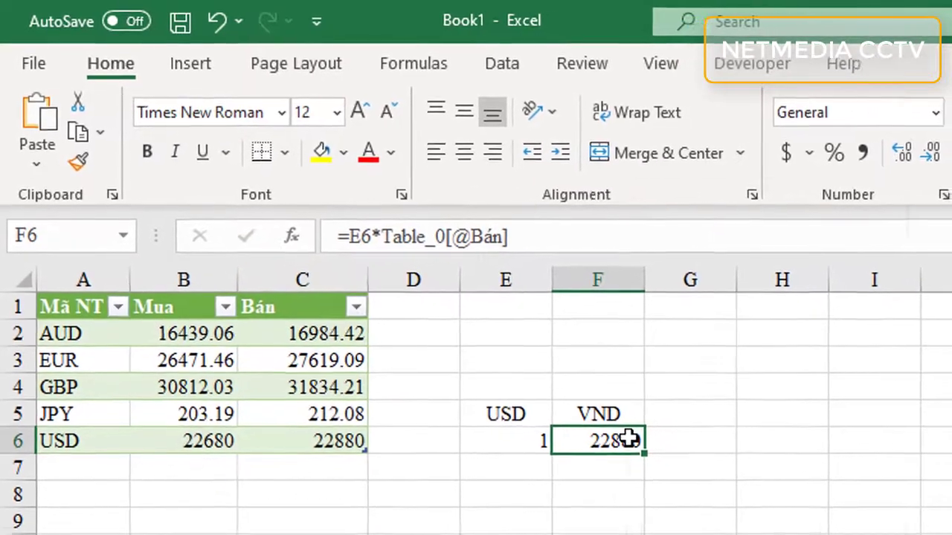
- Format F6 as a Number with the 1000 separator turned on
{"action": "right_click", "coordinate": [644, 451]}
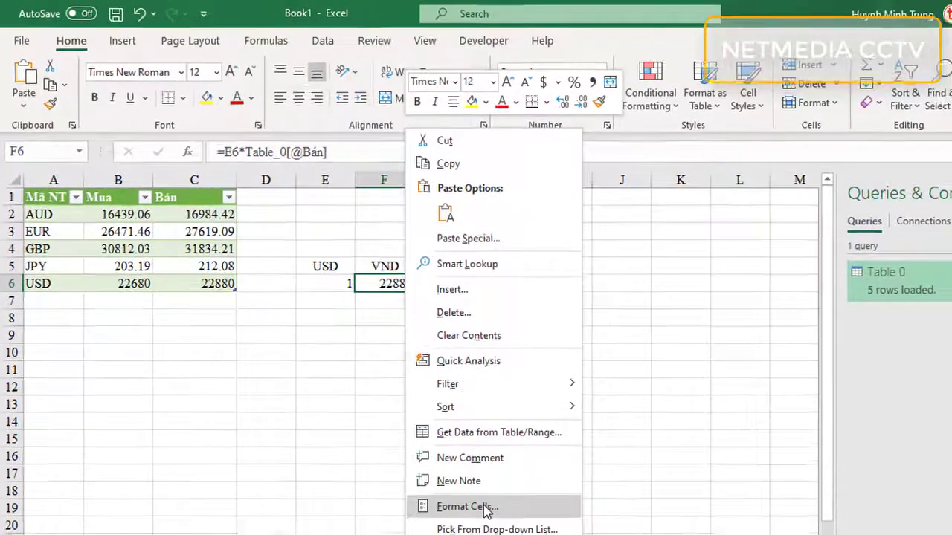
{"action": "left_click", "coordinate": [465, 485]}
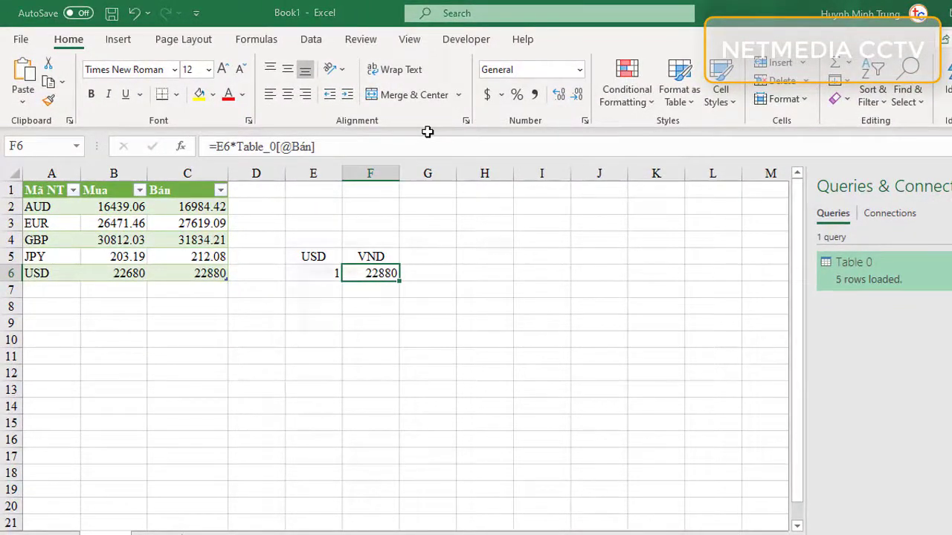
{"action": "left_click_drag", "start_coordinate": [405, 195], "coordinate": [596, 110]}
{"action": "left_click", "coordinate": [478, 180]}
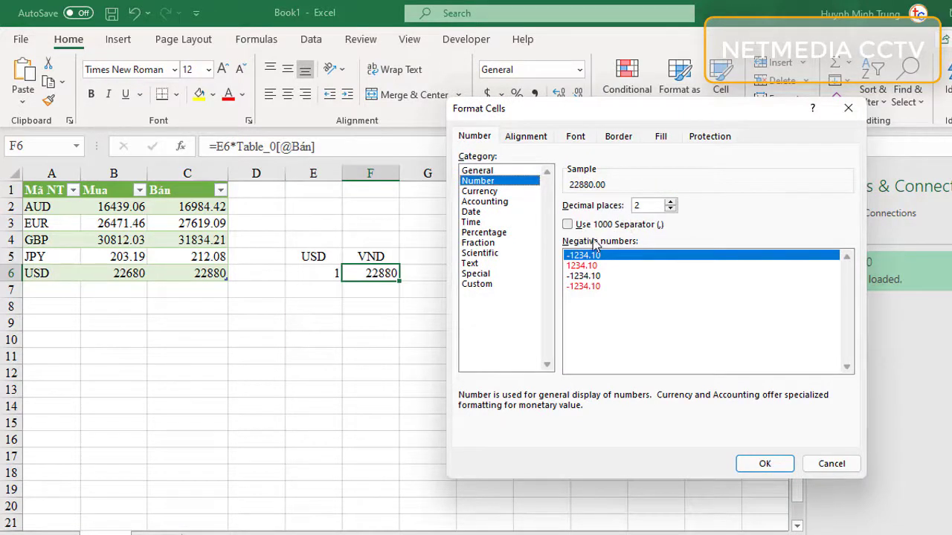
{"action": "left_click", "coordinate": [568, 226]}
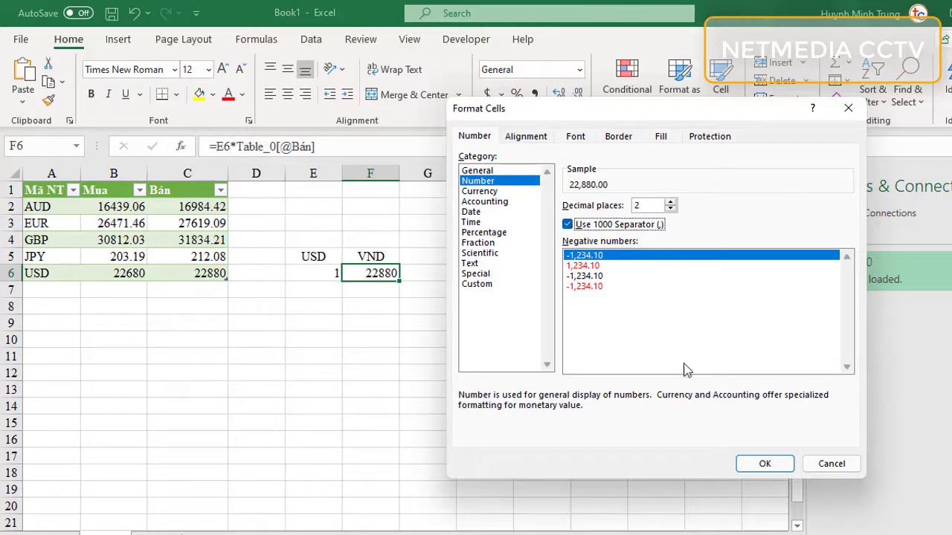
{"action": "left_click", "coordinate": [768, 464]}
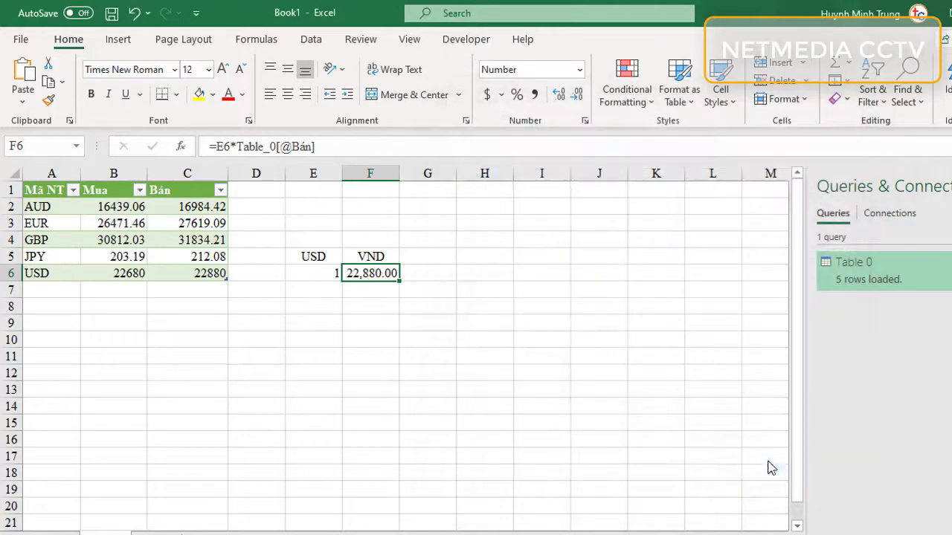
{"action": "left_click", "coordinate": [503, 441]}
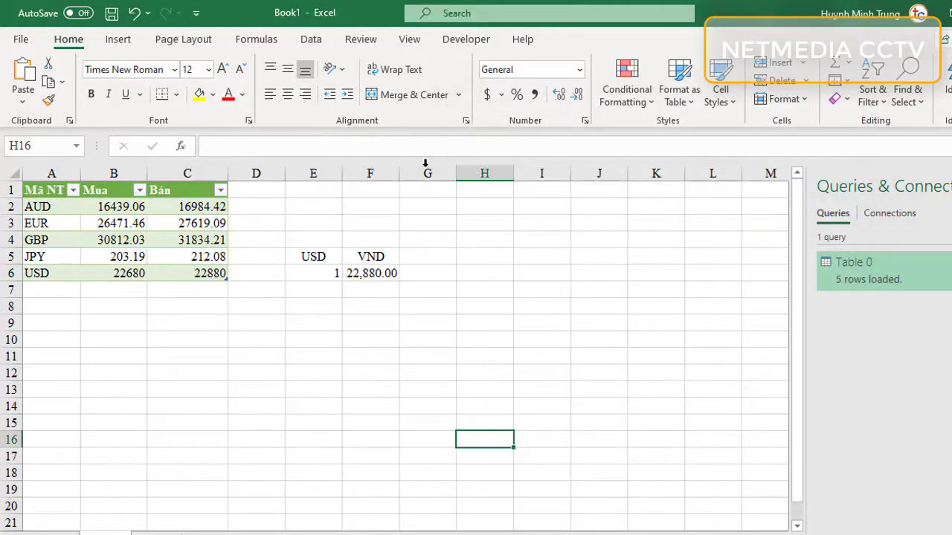
{"action": "left_click", "coordinate": [377, 274]}
- Set F6 to 0 decimal places so it reads 22,880, and widen column F
{"action": "right_click", "coordinate": [378, 275]}
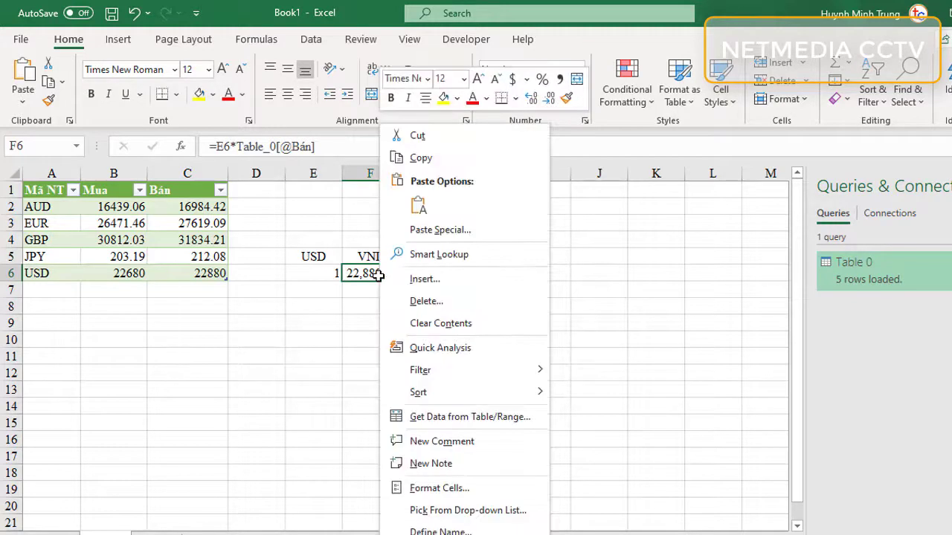
{"action": "left_click", "coordinate": [438, 488]}
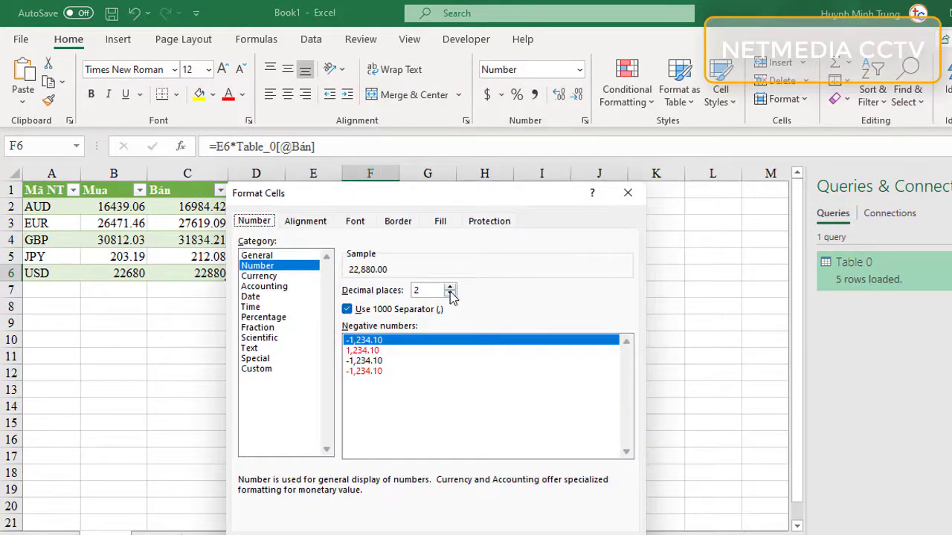
{"action": "left_click", "coordinate": [449, 293]}
{"action": "left_click", "coordinate": [449, 293]}
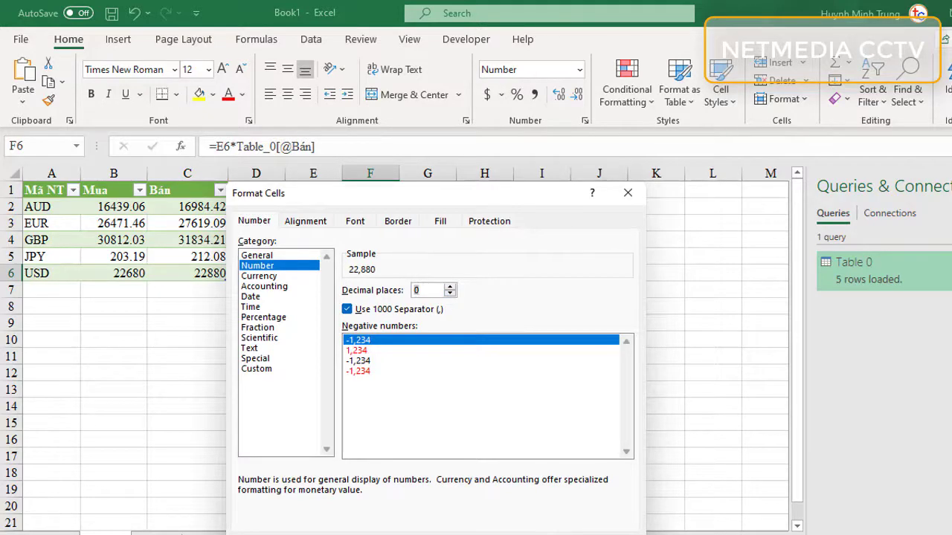
{"action": "key", "text": "Return"}
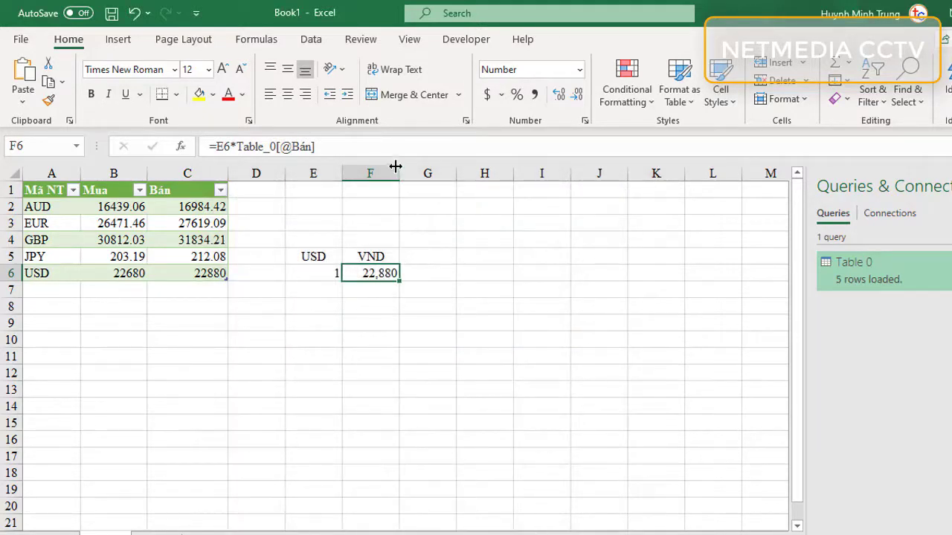
{"action": "left_click_drag", "start_coordinate": [396, 167], "coordinate": [414, 168]}
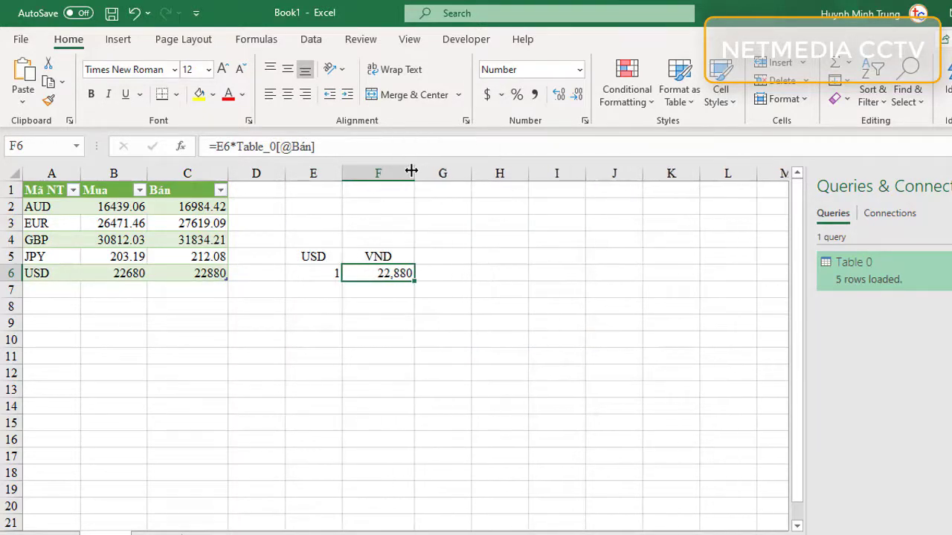
{"action": "left_click", "coordinate": [313, 273]}
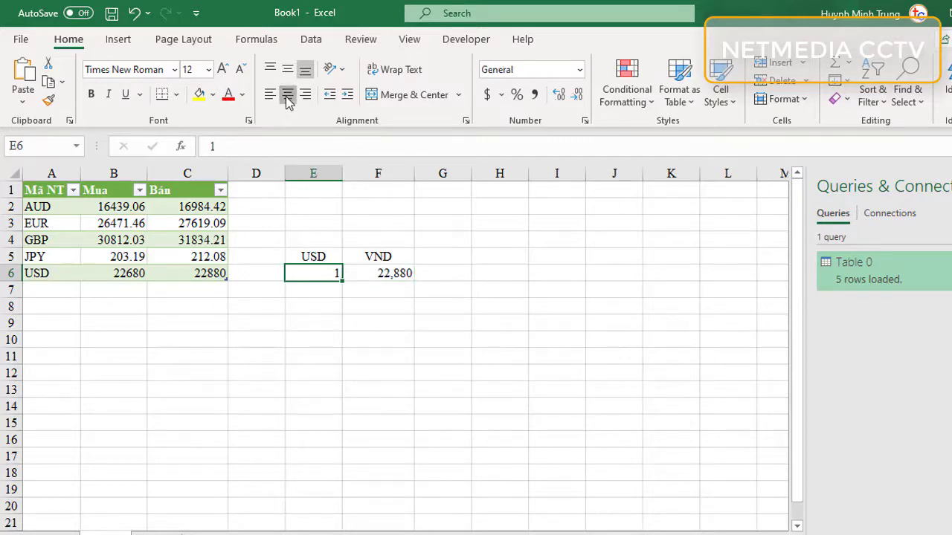
- Center E6 and change the USD amount to 23, making F6 show 526,240
{"action": "left_click", "coordinate": [334, 358]}
{"action": "left_click", "coordinate": [320, 273]}
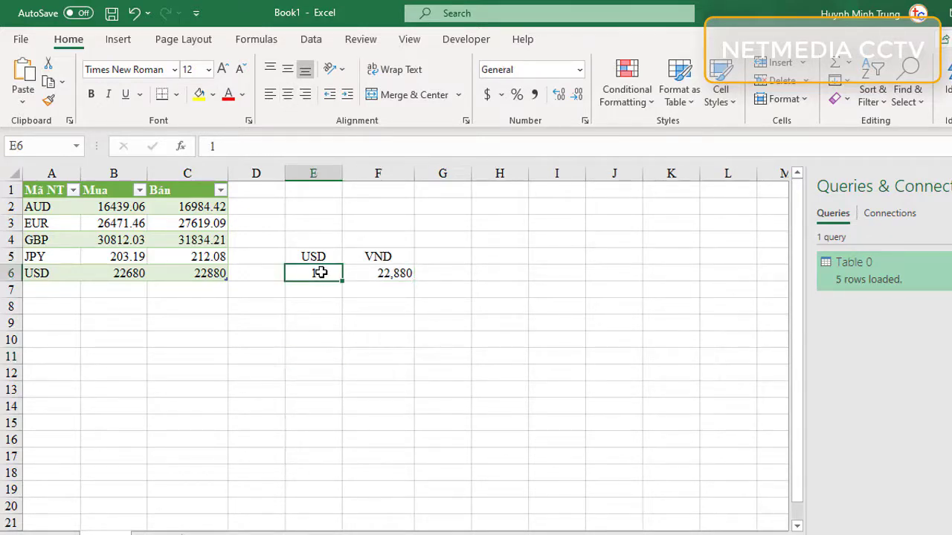
{"action": "type", "text": "23"}
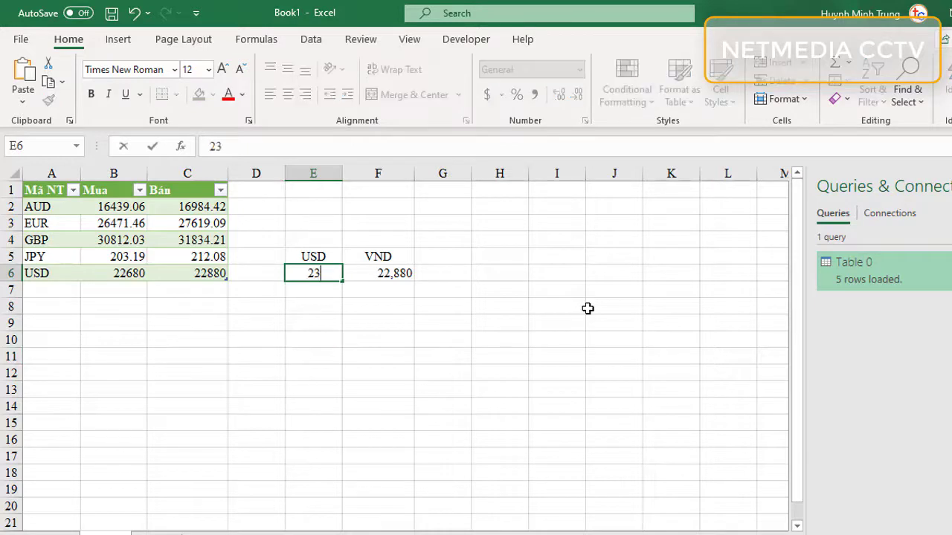
{"action": "key", "text": "Return"}
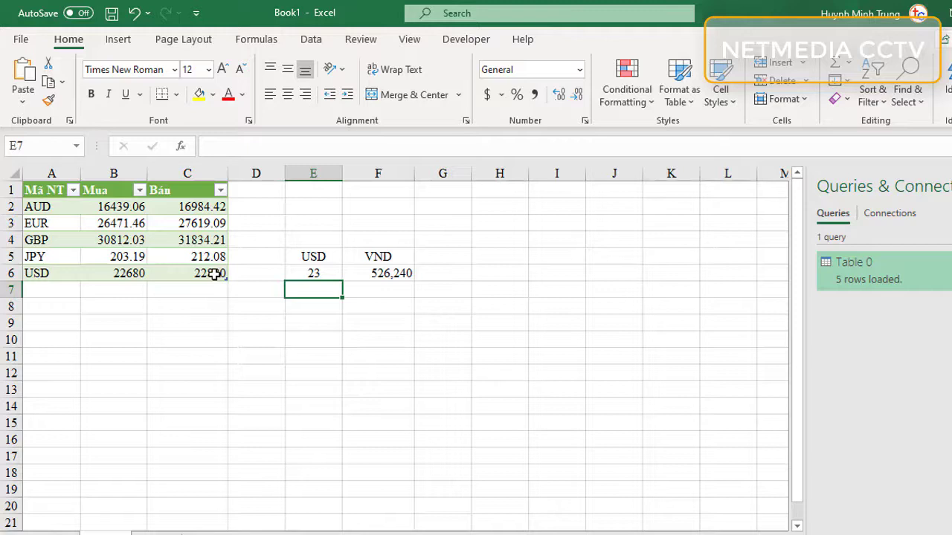
{"action": "mouse_move", "coordinate": [215, 275]}
{"action": "left_mouse_down"}
{"action": "mouse_move", "coordinate": [60, 219]}
{"action": "mouse_move", "coordinate": [31, 190]}
{"action": "left_mouse_up"}
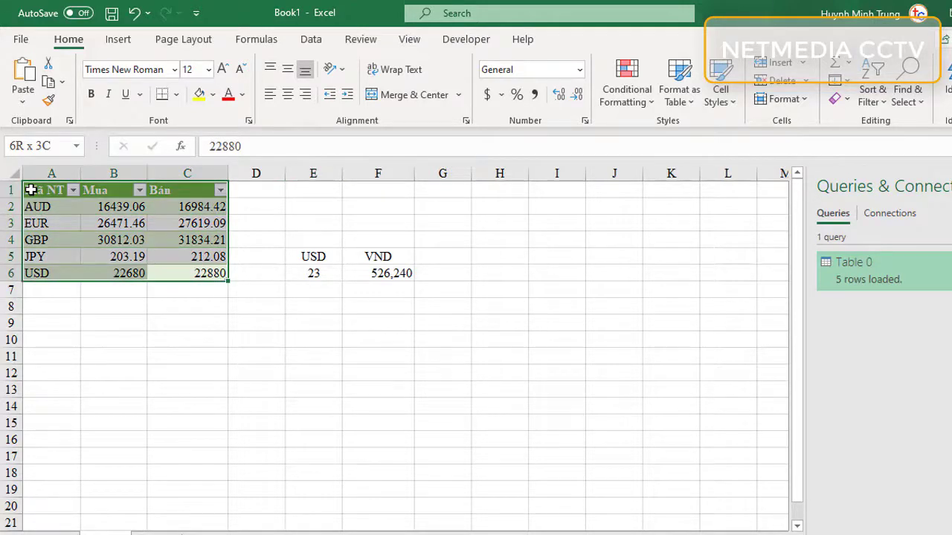
{"action": "left_click", "coordinate": [149, 322]}
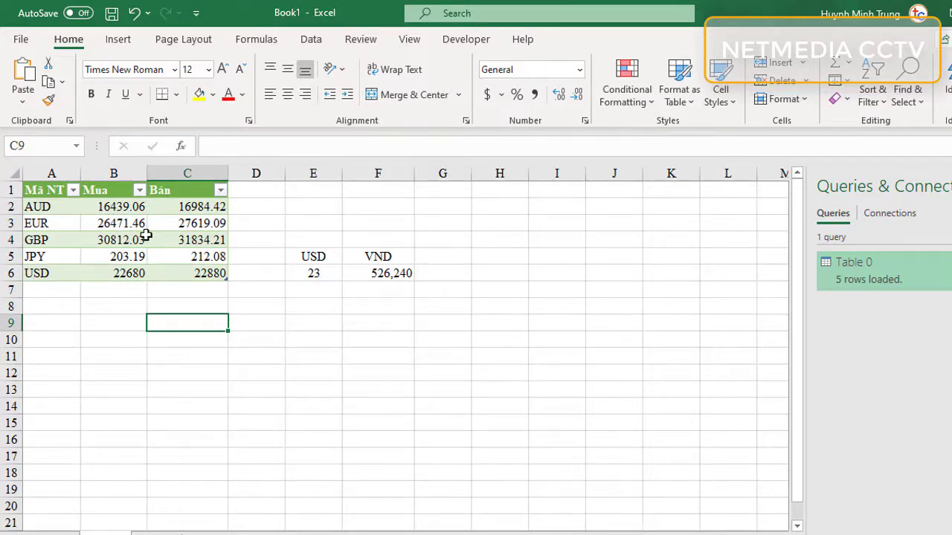
- Turn on 'Refresh data when opening the file' in the Table 0 query properties
{"action": "left_click", "coordinate": [313, 41]}
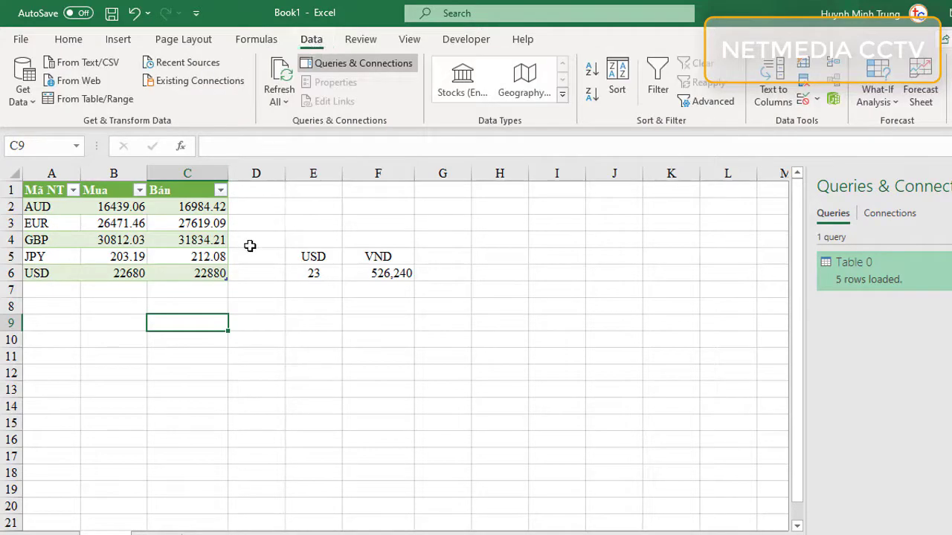
{"action": "left_click", "coordinate": [191, 240]}
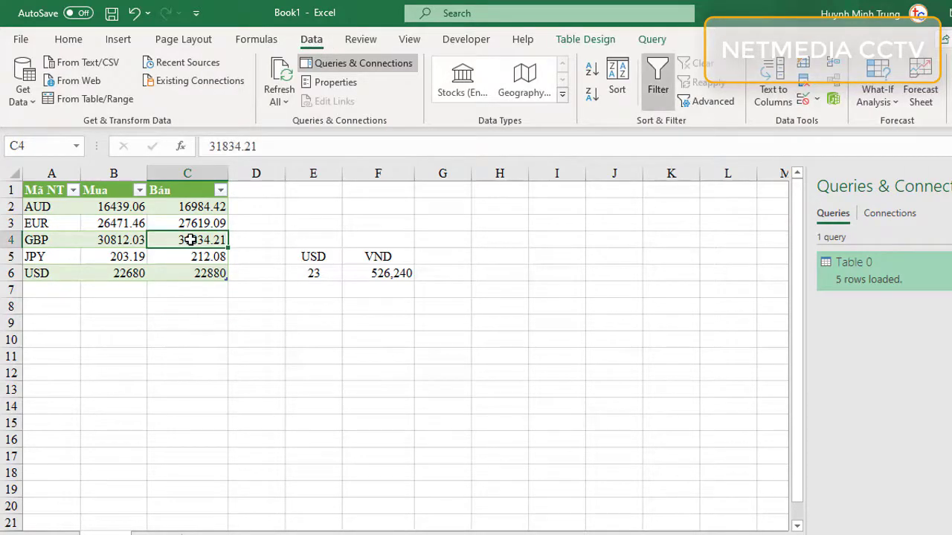
{"action": "left_click", "coordinate": [334, 84]}
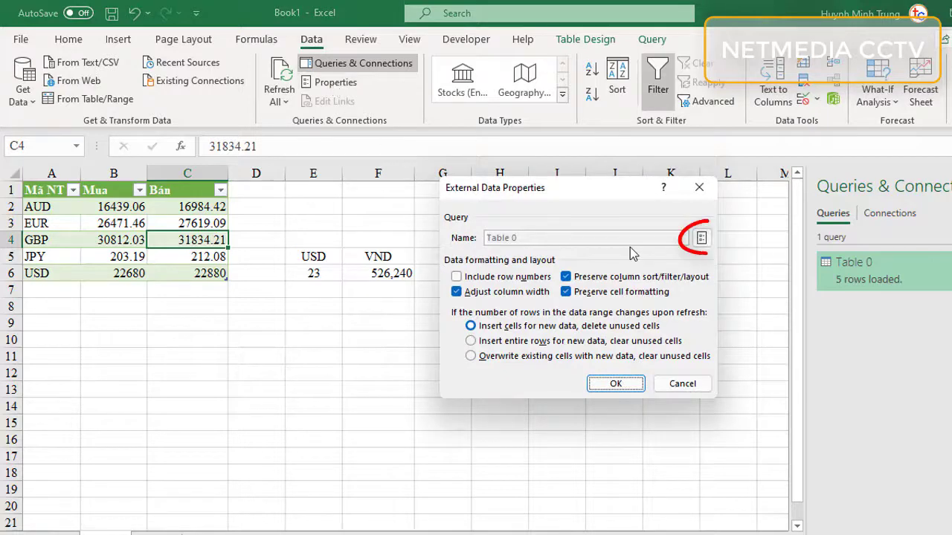
{"action": "left_click", "coordinate": [702, 238]}
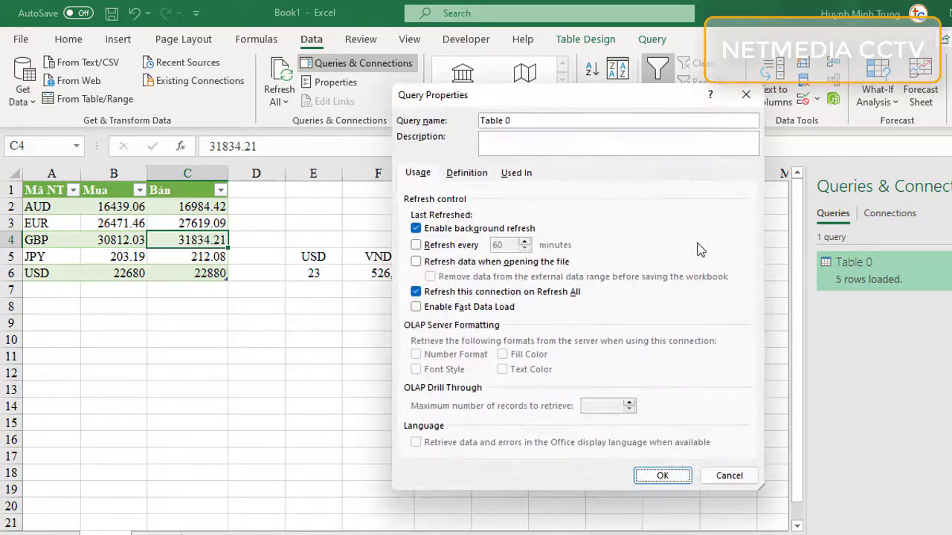
{"action": "left_click", "coordinate": [417, 262]}
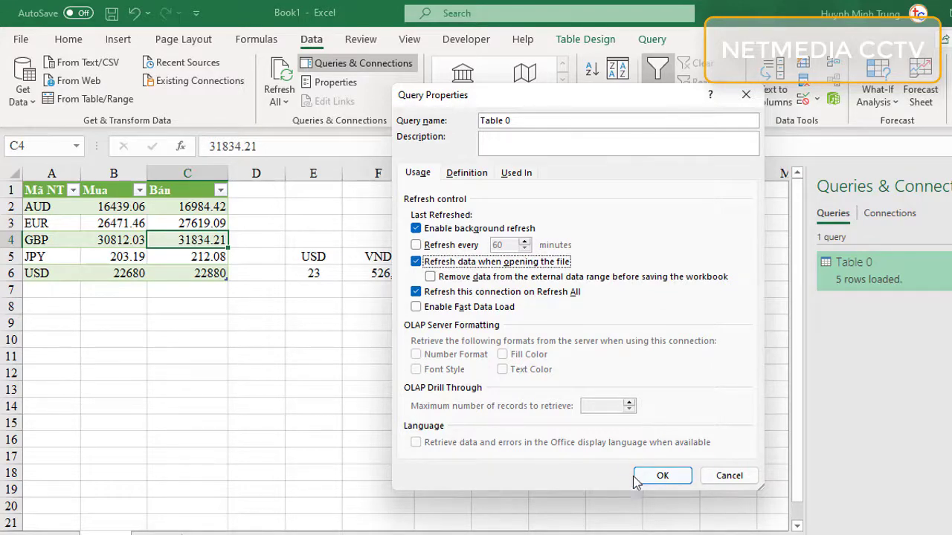
{"action": "left_click", "coordinate": [664, 476]}
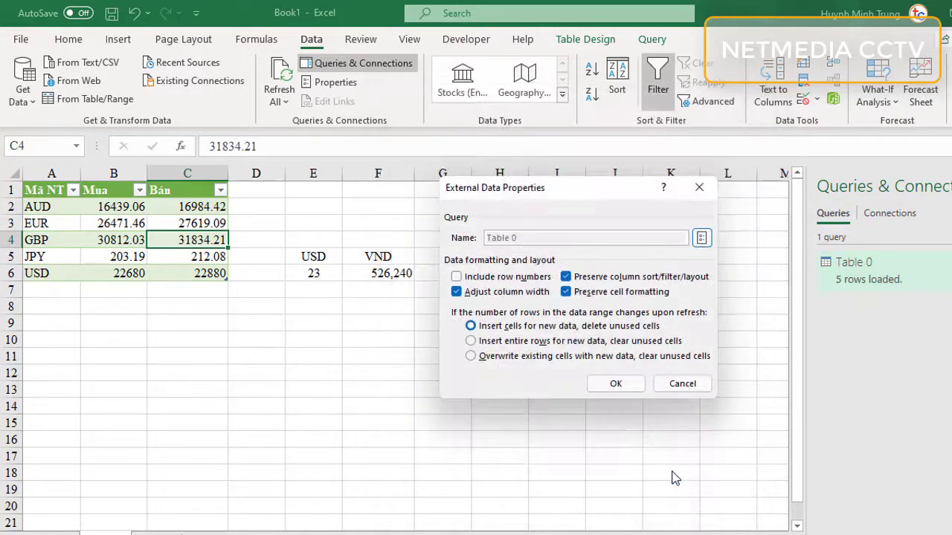
{"action": "left_click", "coordinate": [616, 384]}
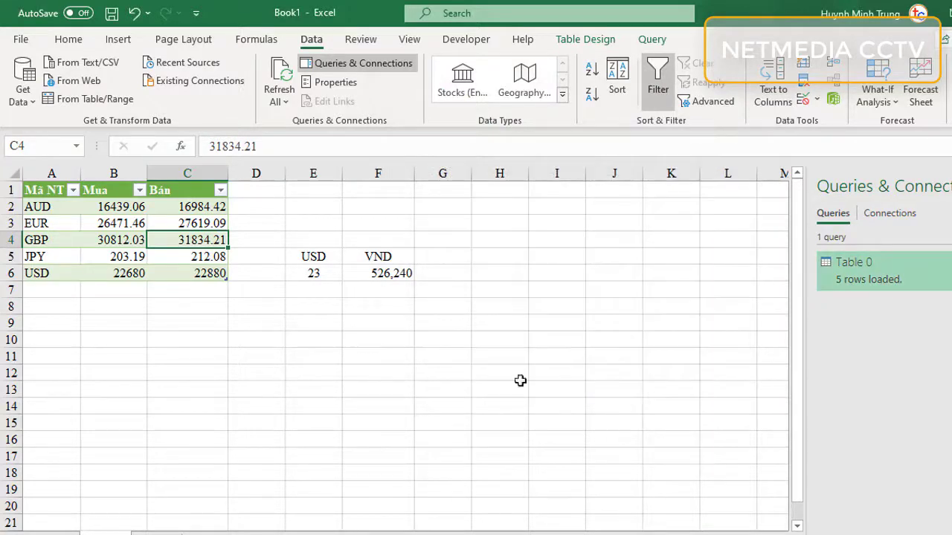
{"action": "left_click", "coordinate": [442, 398]}
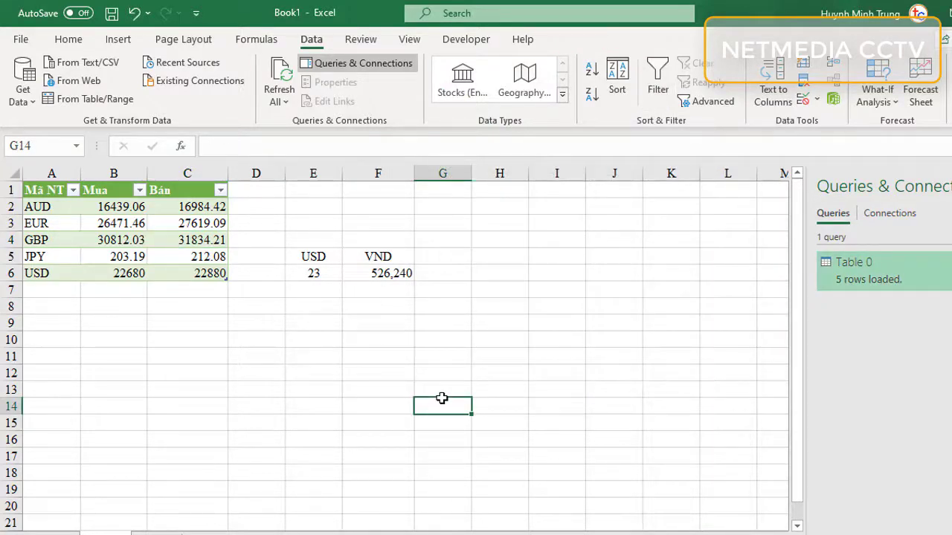